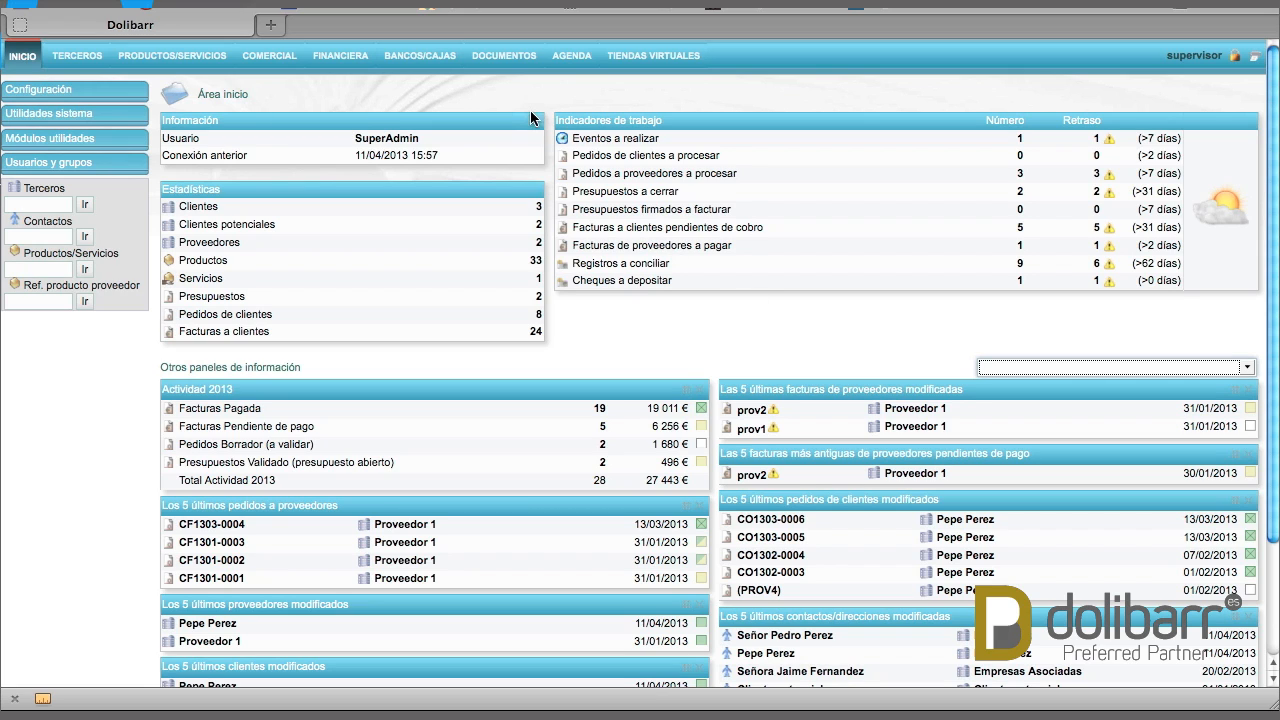
Step: Review the notification options of the GED Terceros module in the module configuration, and return to the module list
left_click(46, 93)
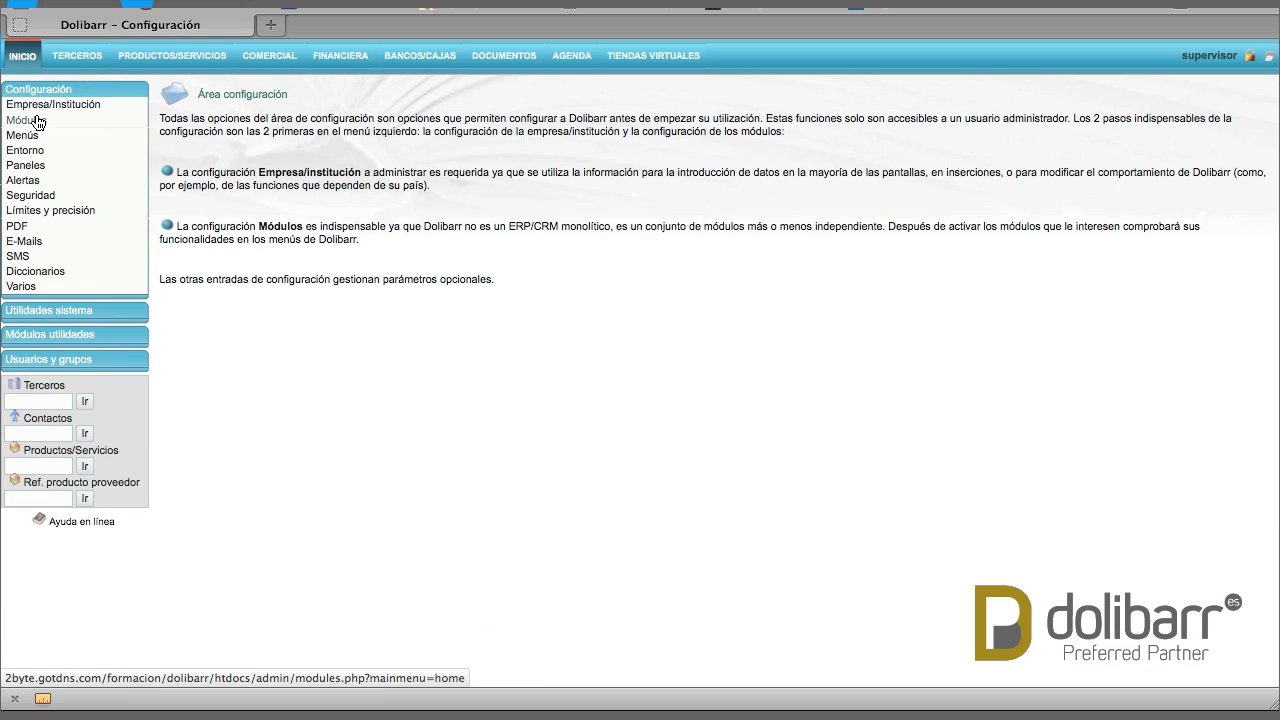
left_click(38, 121)
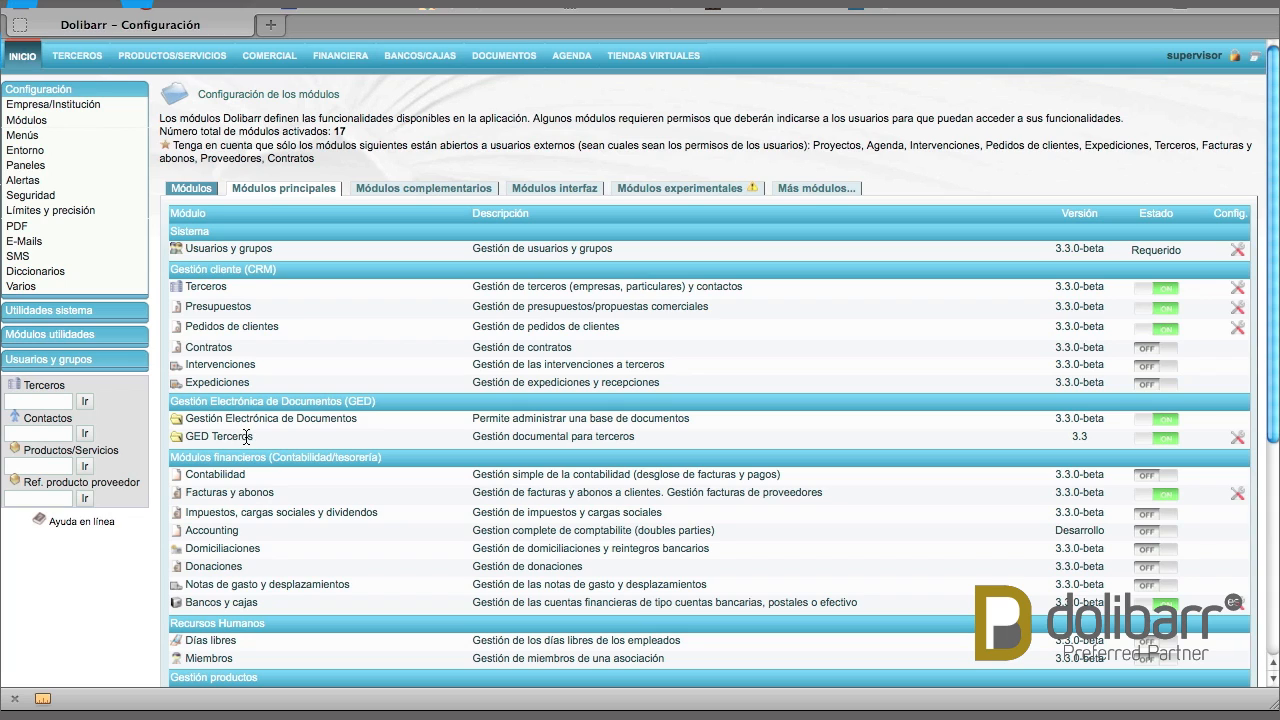
left_click_drag(250, 437, 187, 438)
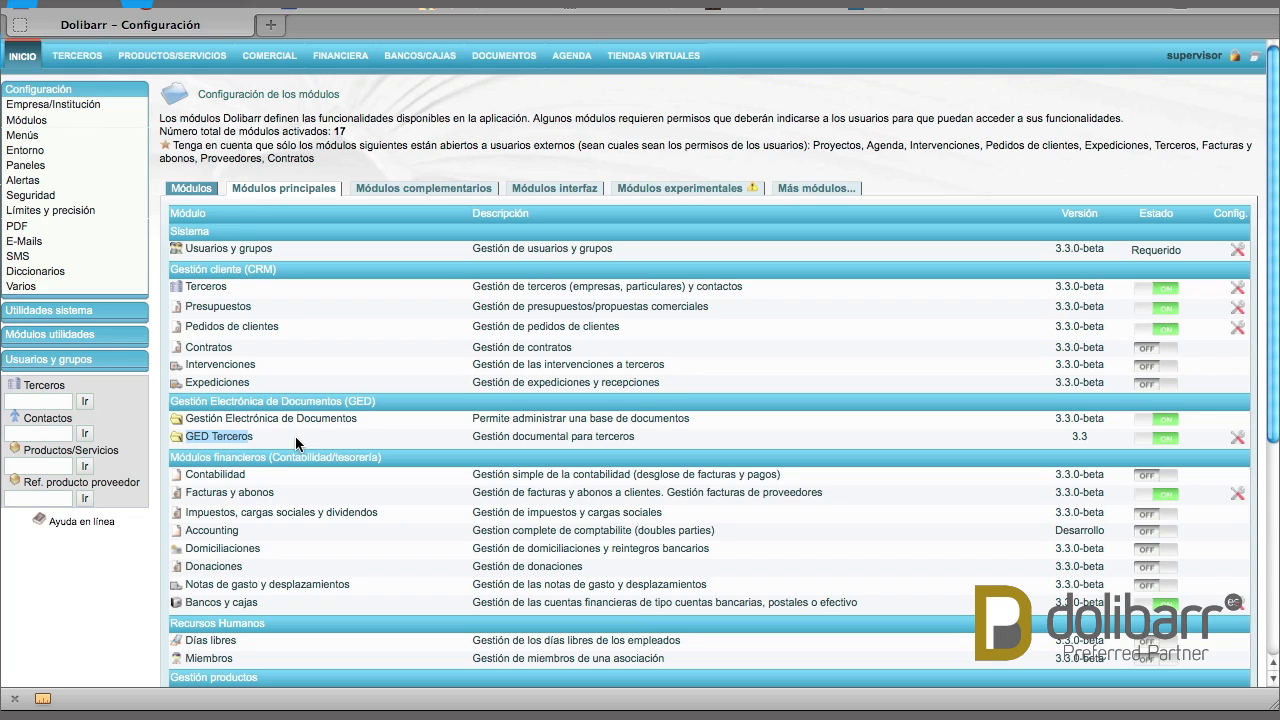
left_click(1238, 438)
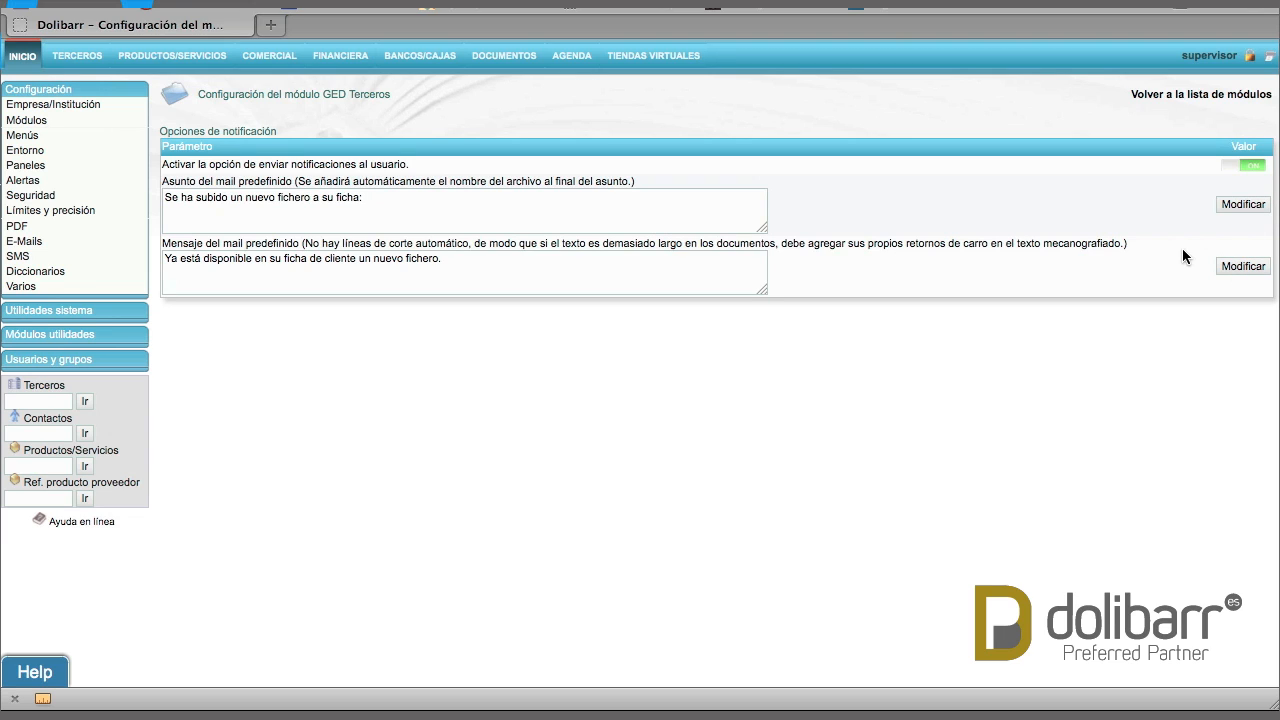
left_click(1201, 100)
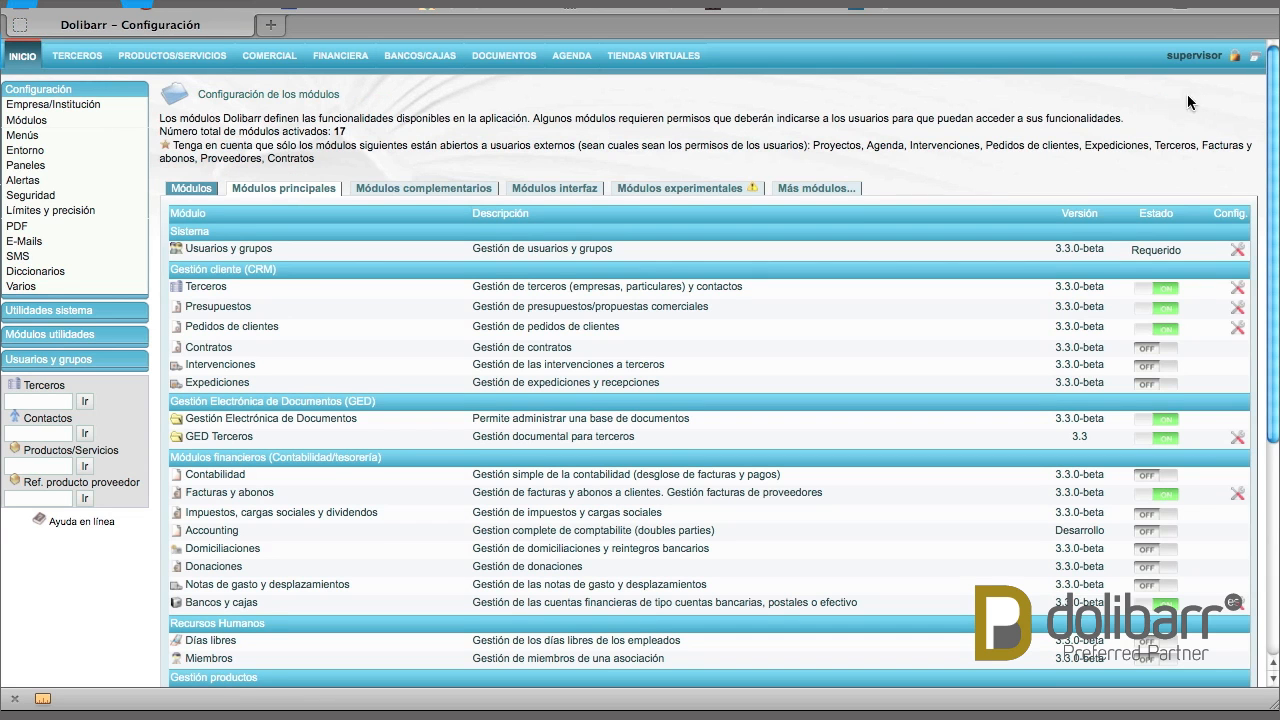
Step: Open the documents of the most recently modified third party, expand the whole directory tree and view the contents of Directorio 1
left_click(14, 56)
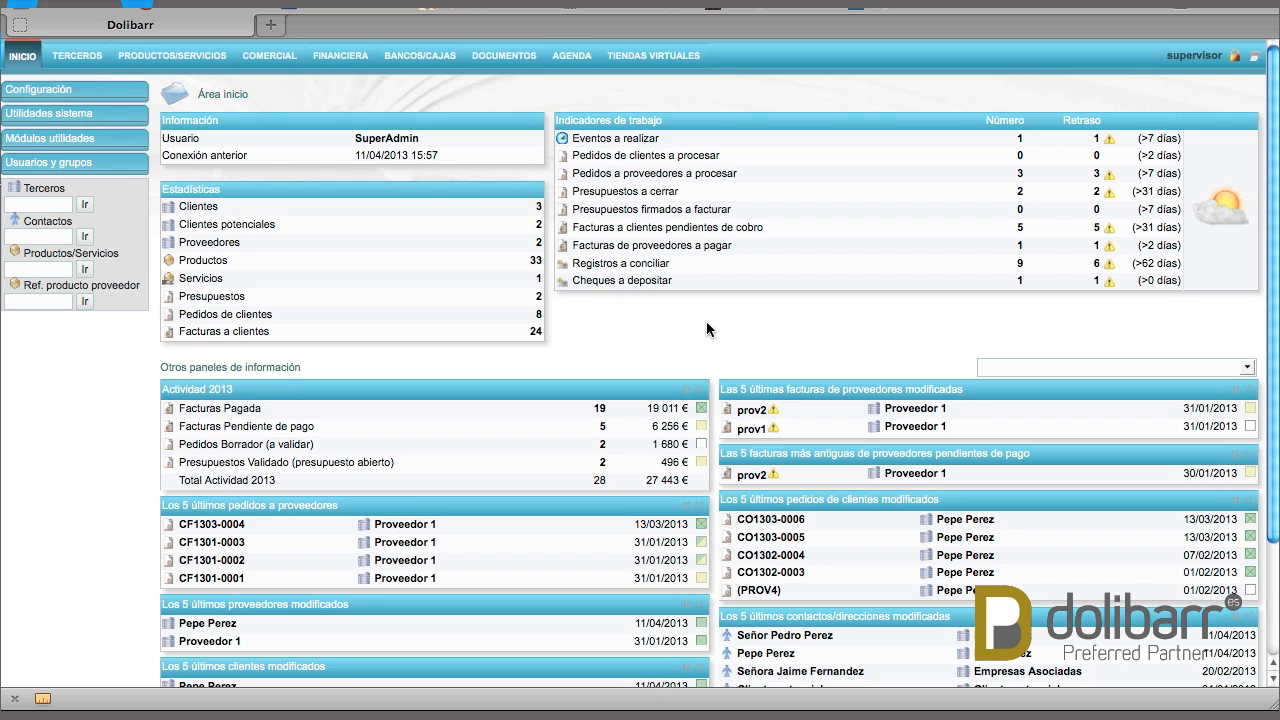
left_click(88, 63)
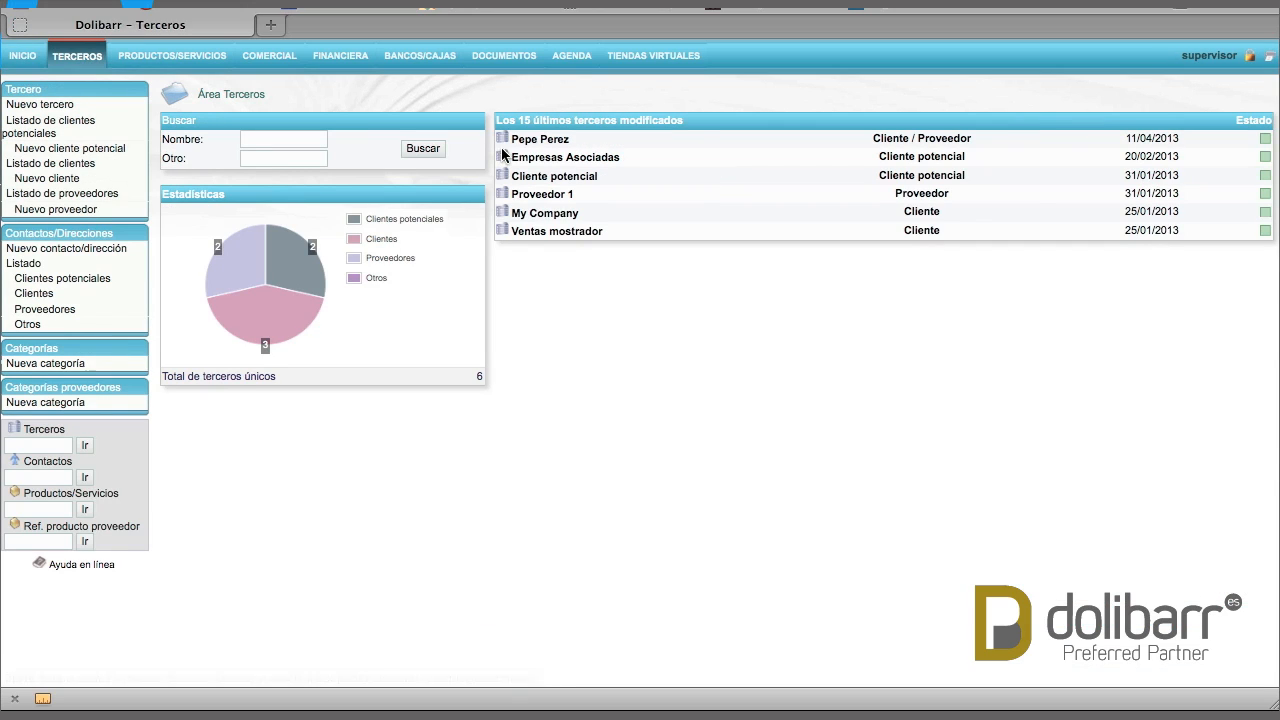
left_click(554, 141)
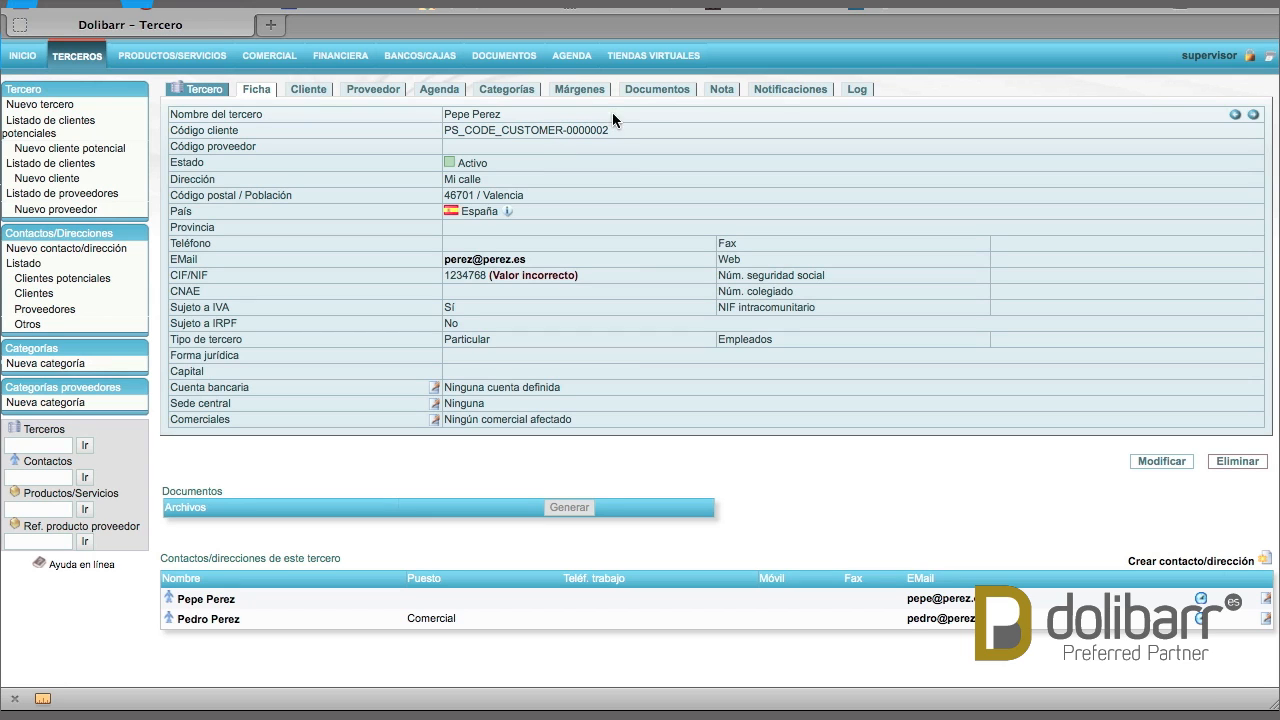
left_click(667, 96)
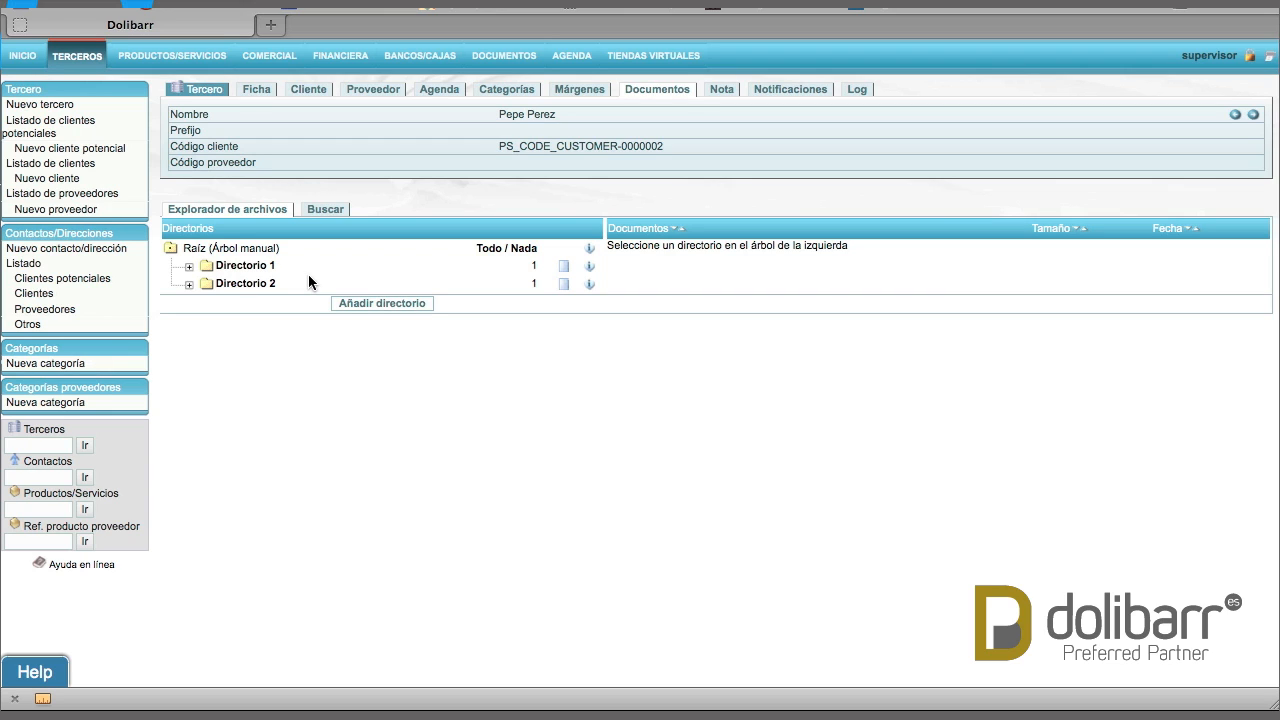
left_click(487, 251)
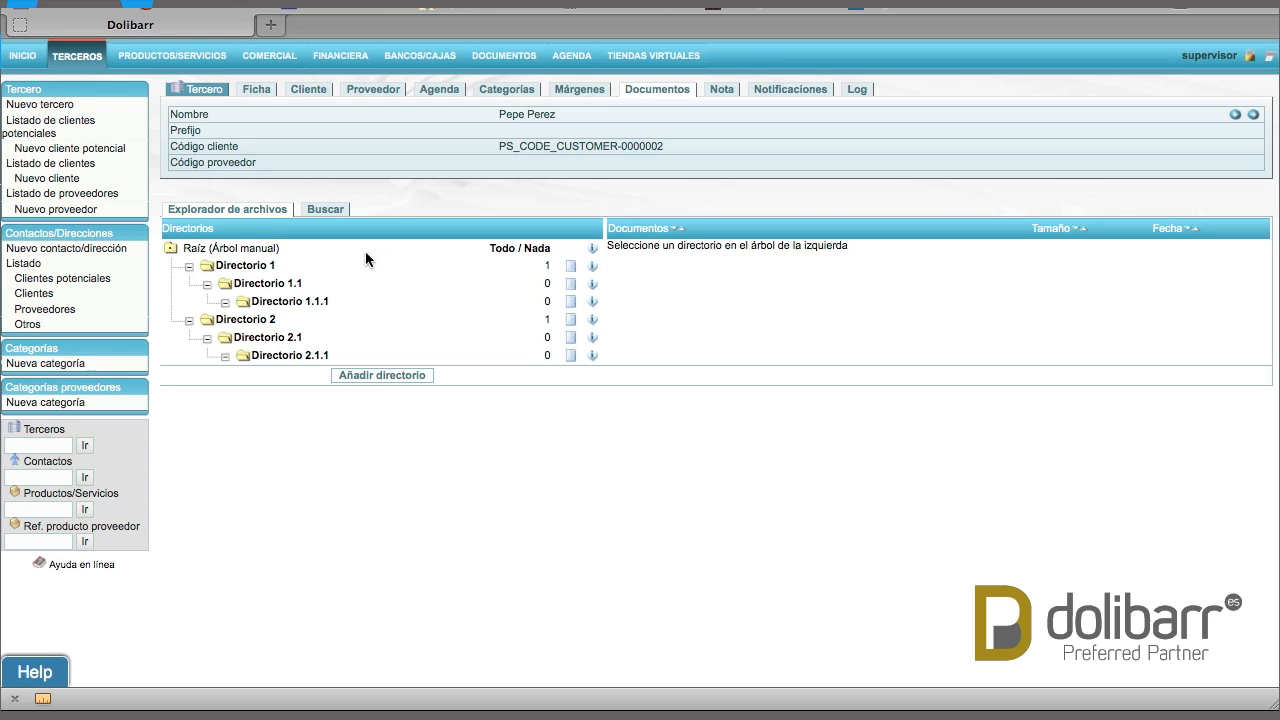
left_click(258, 268)
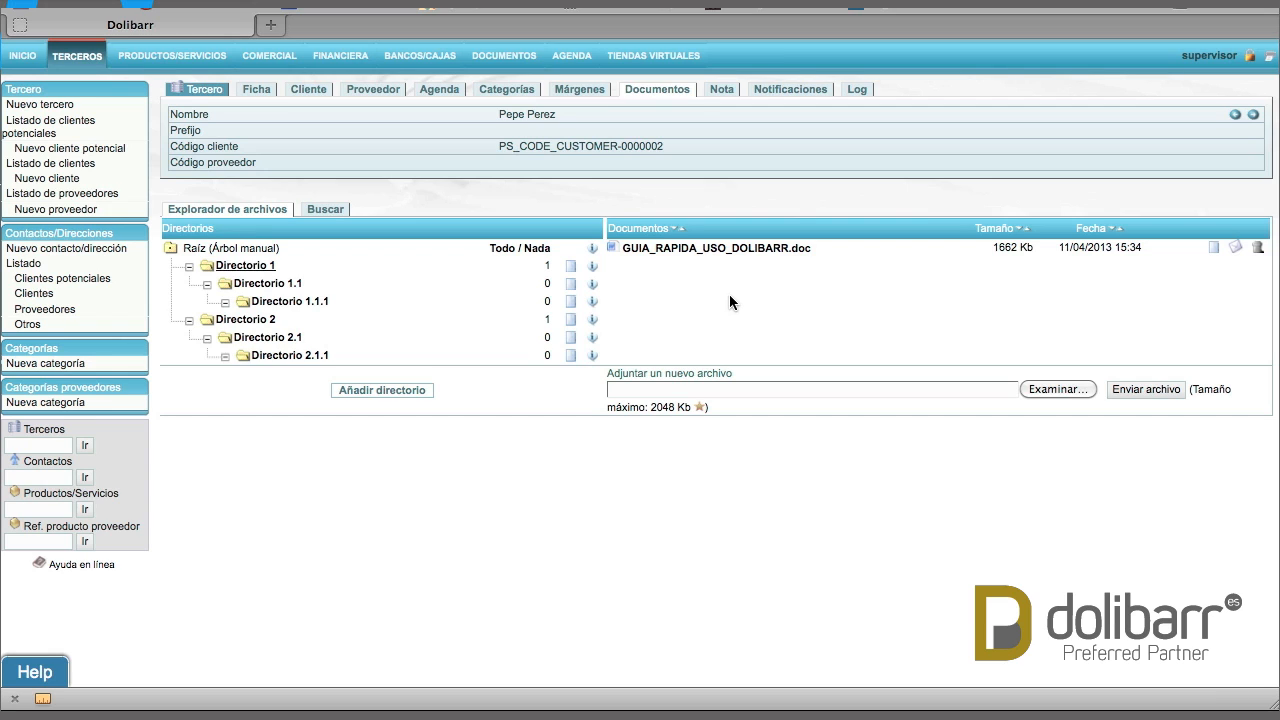
Step: Upload GUIA_RAPIDA_USO_DOLIBARR.doc from the desktop (Escritorio) to Directorio 1.1.1
left_click(295, 303)
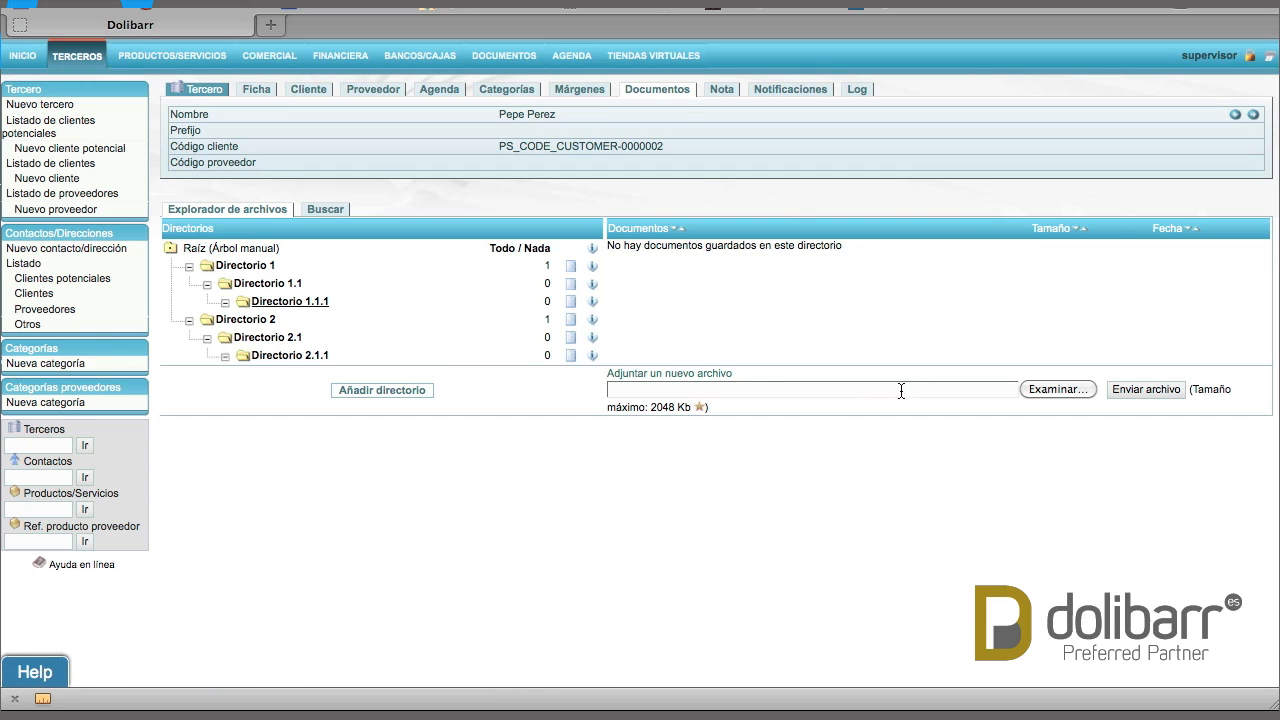
left_click(1054, 391)
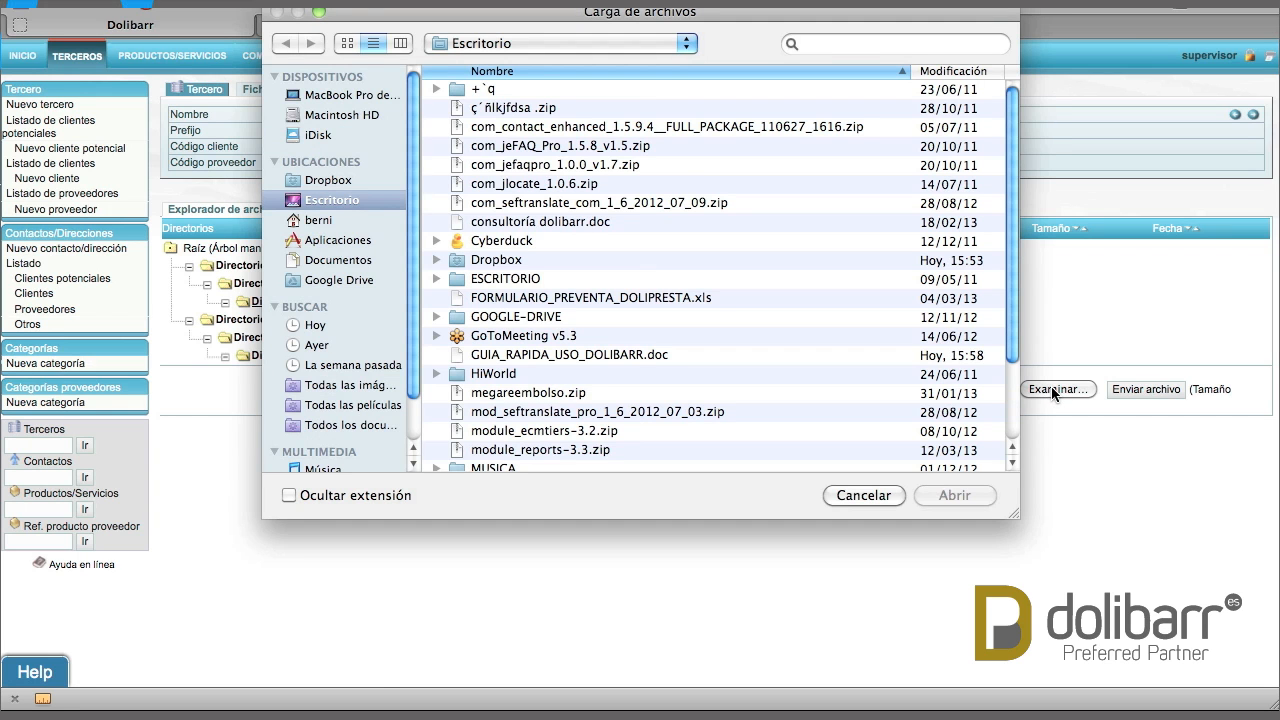
left_click(811, 353)
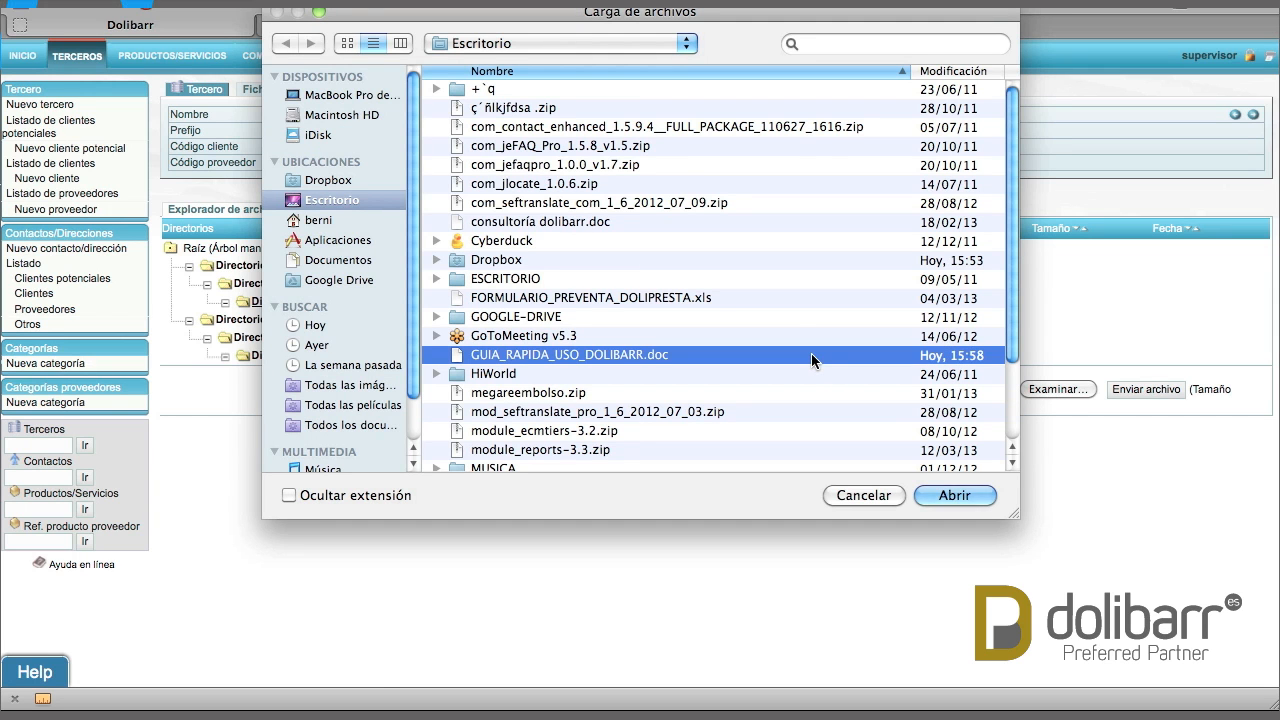
left_click(948, 496)
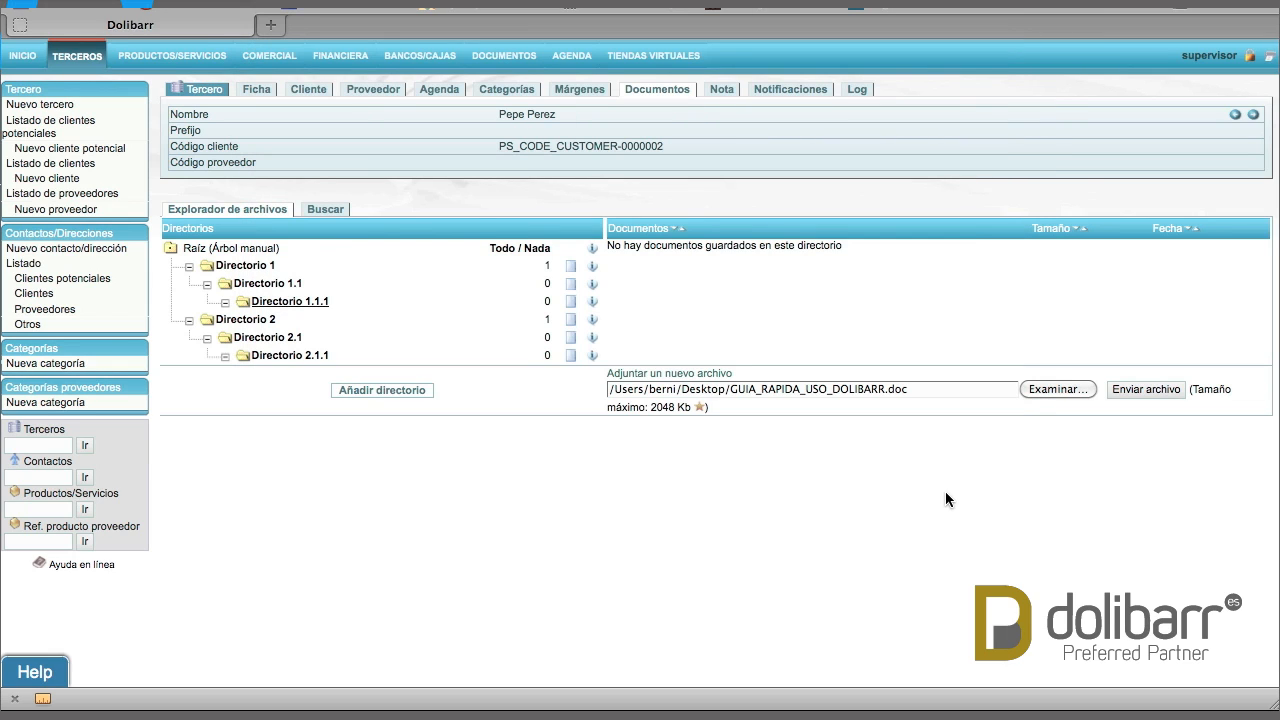
left_click(1150, 389)
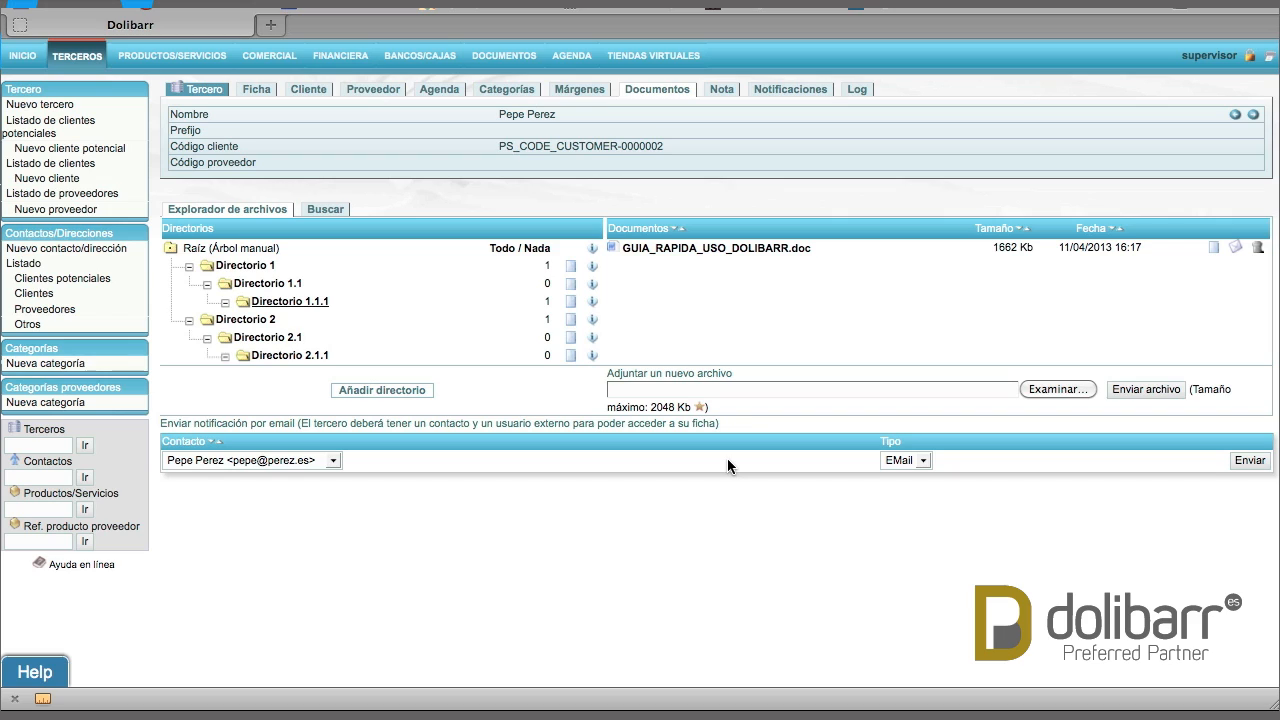
Step: Choose the customer's first contact as recipient of the upload notification, with EMail as the type
left_click(336, 460)
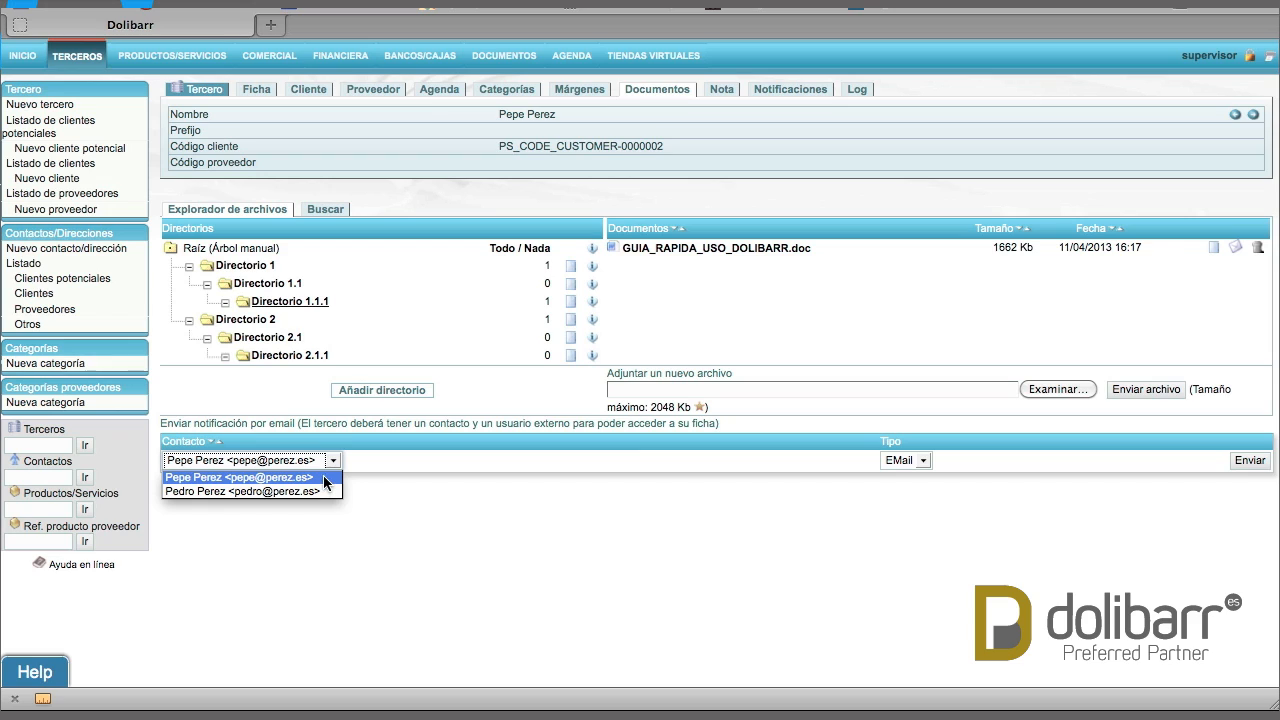
left_click(326, 479)
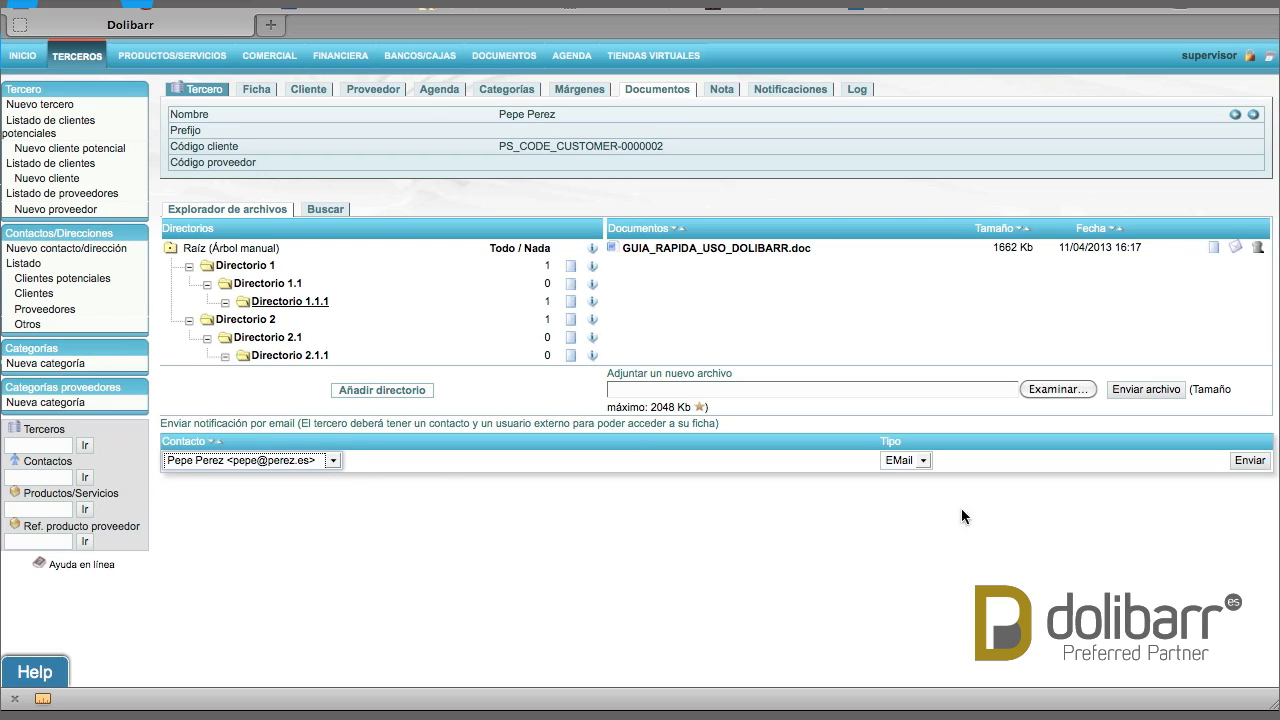
left_click(921, 462)
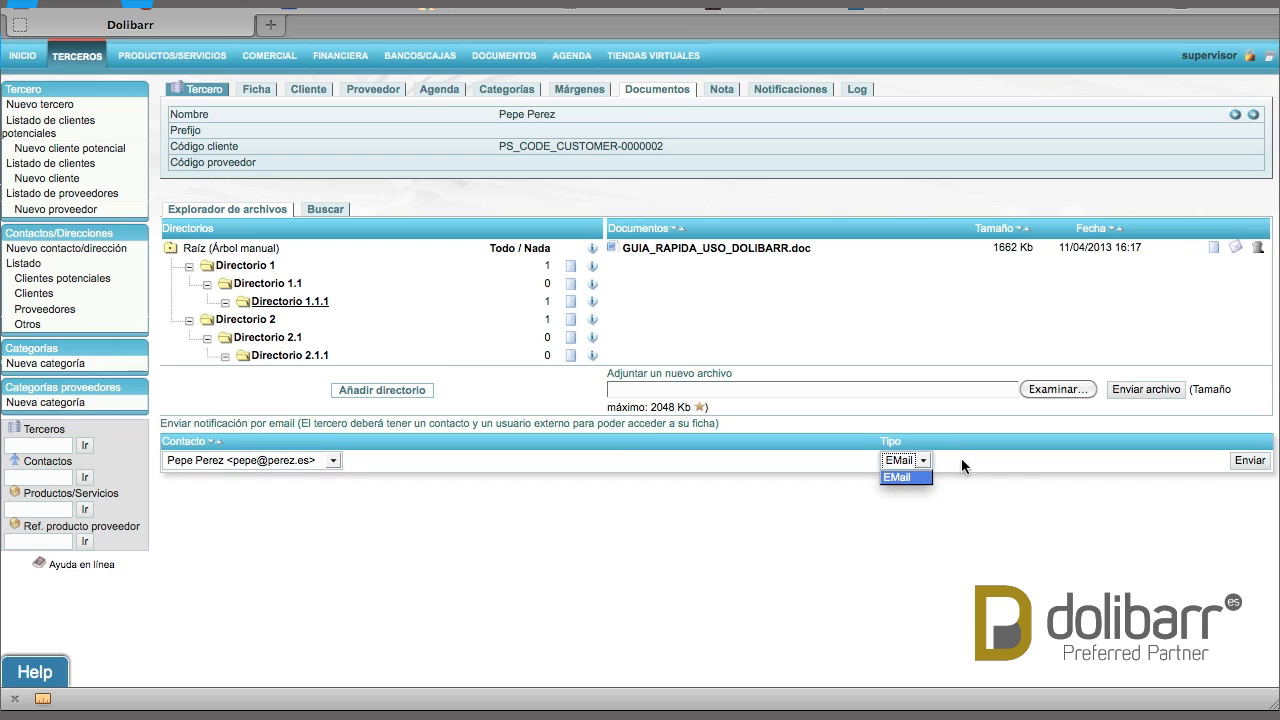
left_click(1017, 461)
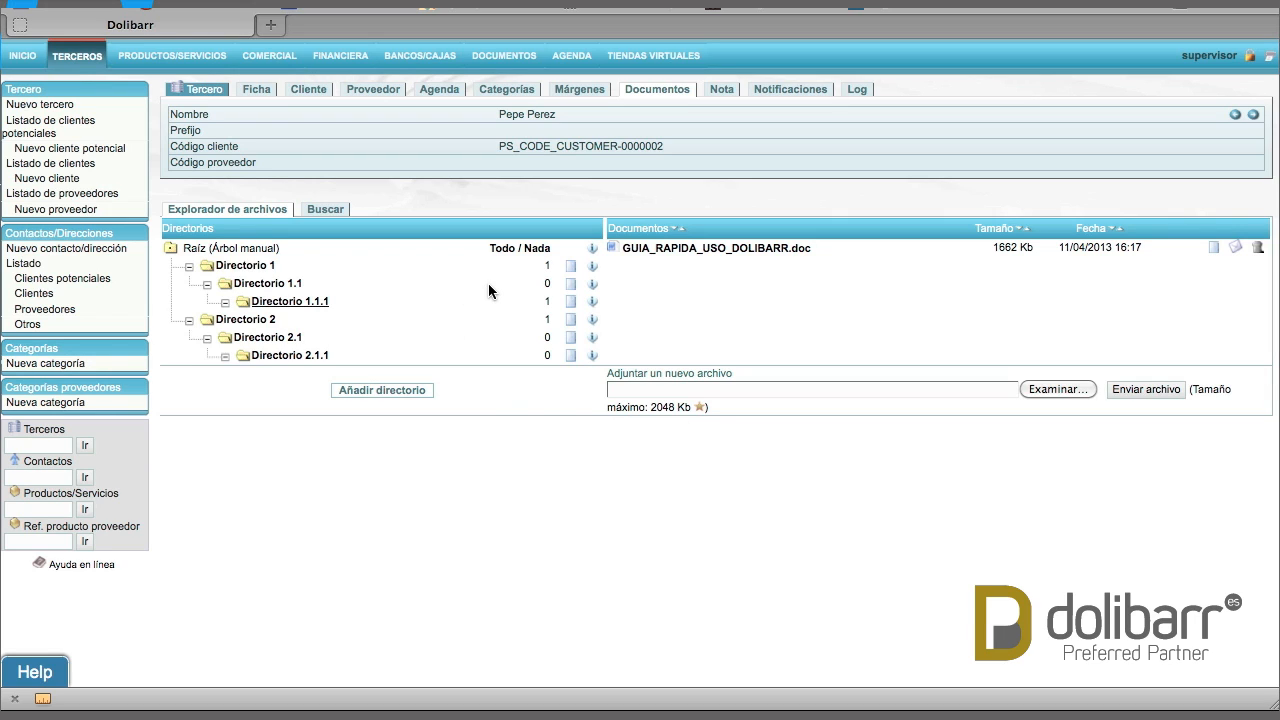
Step: Turn off the last listed user's rights to Directorio 1.1 and return to the documents overview
left_click(573, 289)
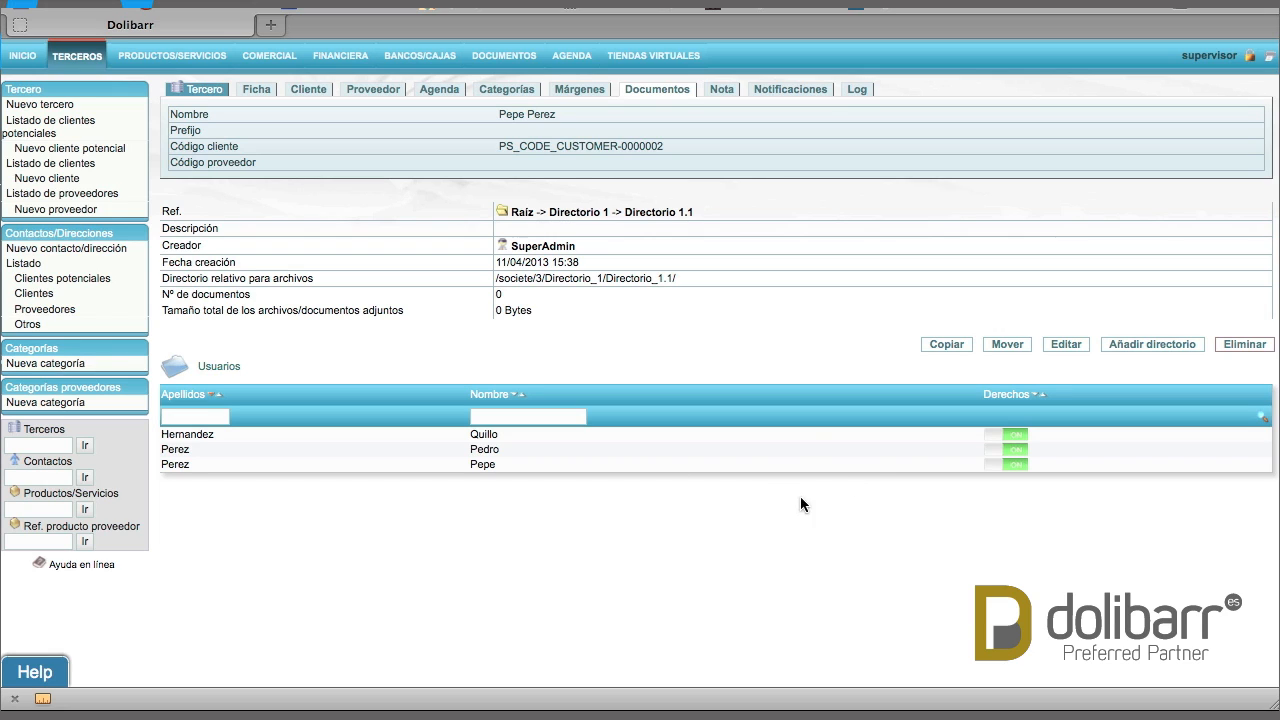
left_click(1009, 478)
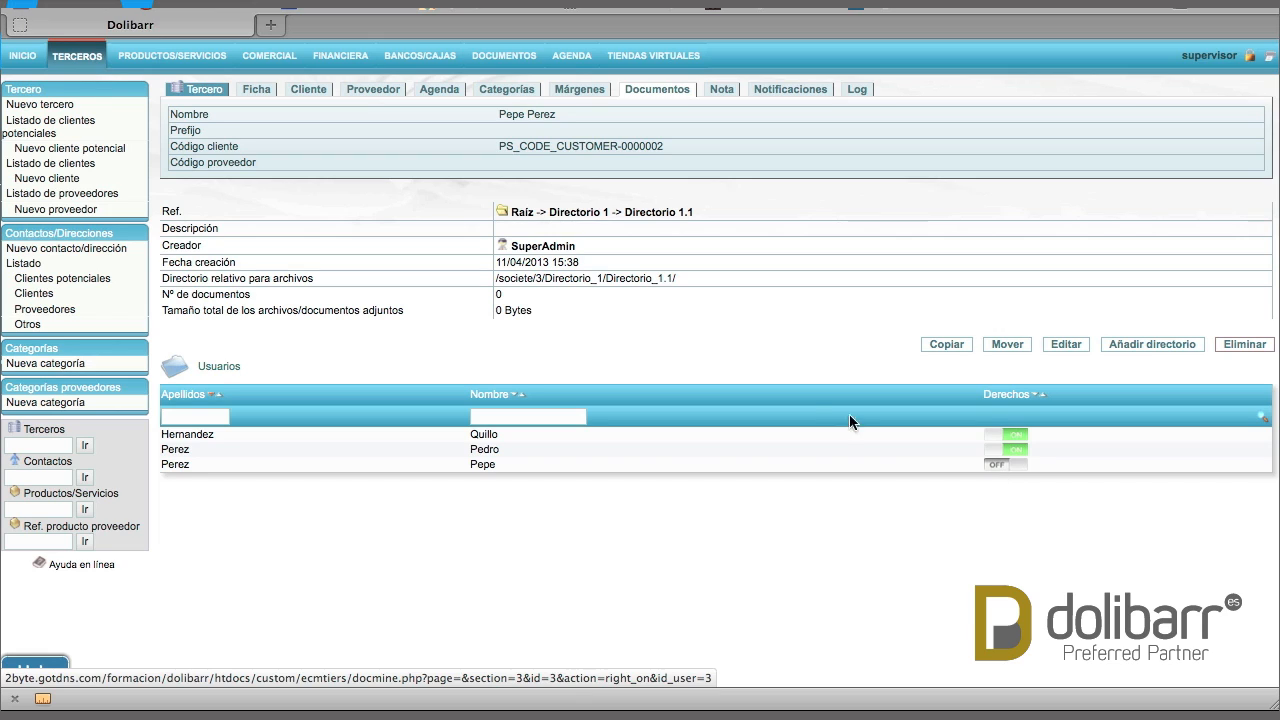
left_click(662, 90)
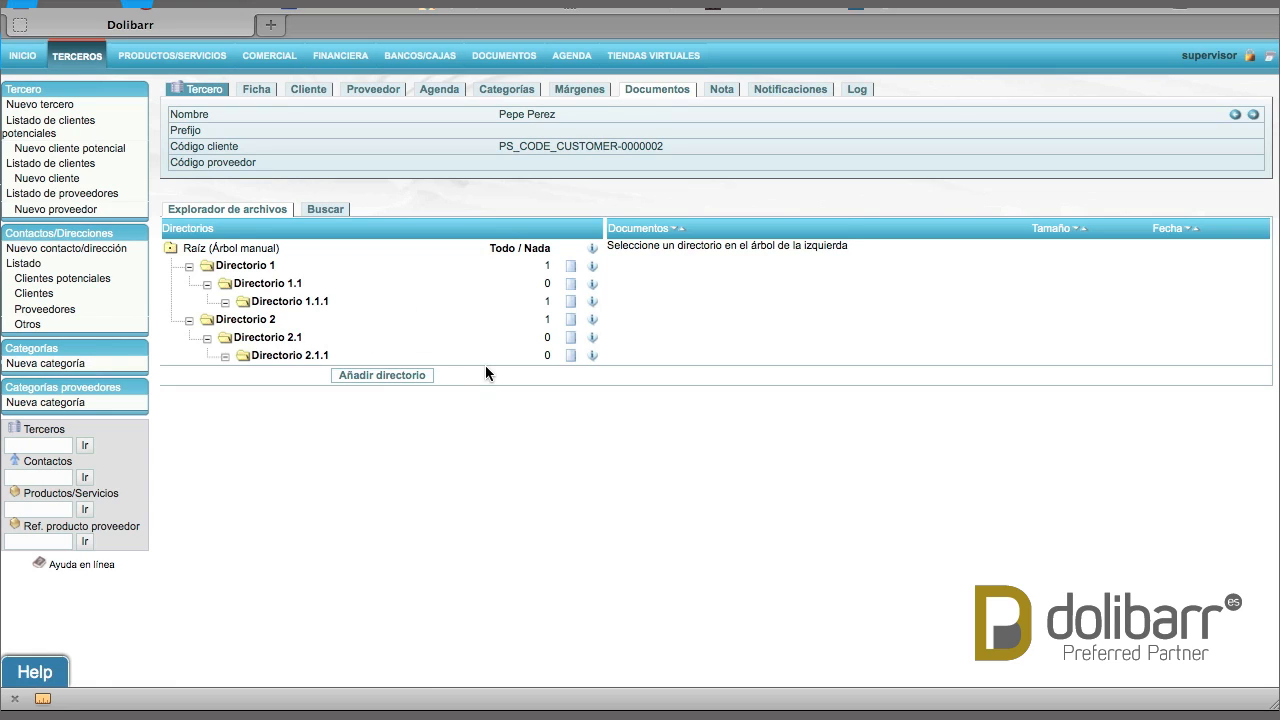
Step: Turn off the last listed user's rights to Directorio 2.1.1 and return to the documents overview
left_click(570, 357)
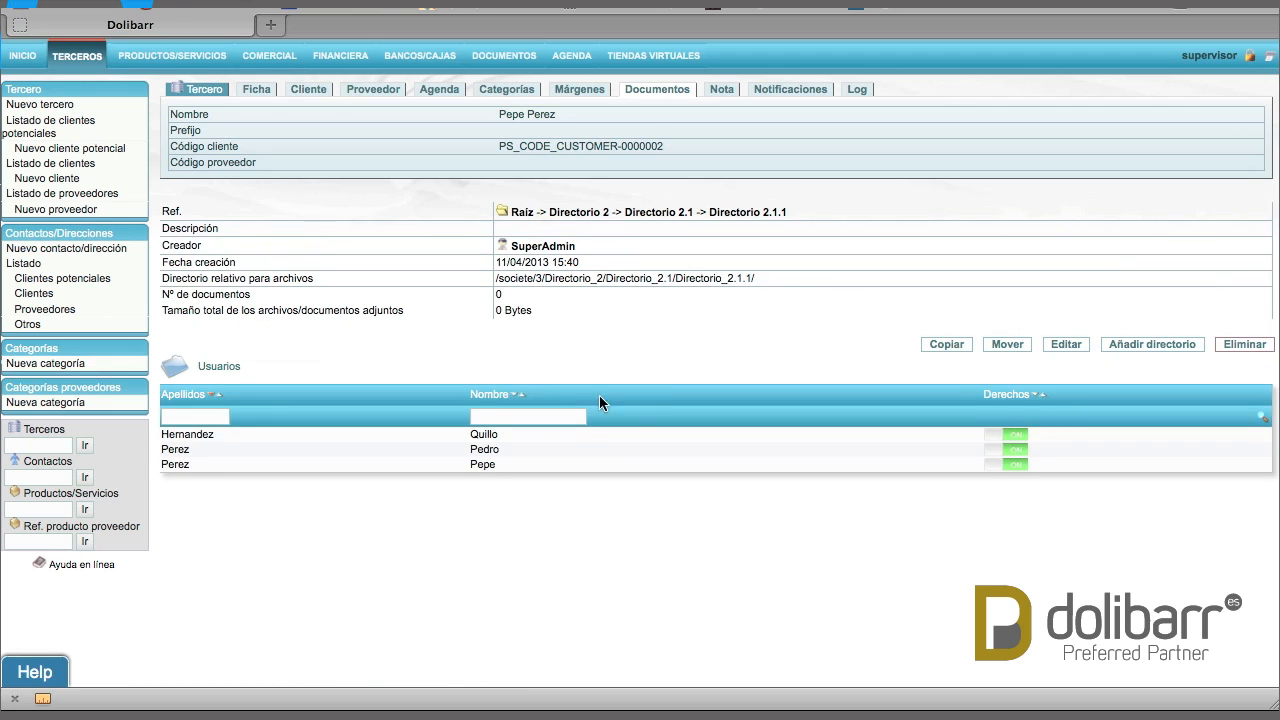
left_click(1014, 466)
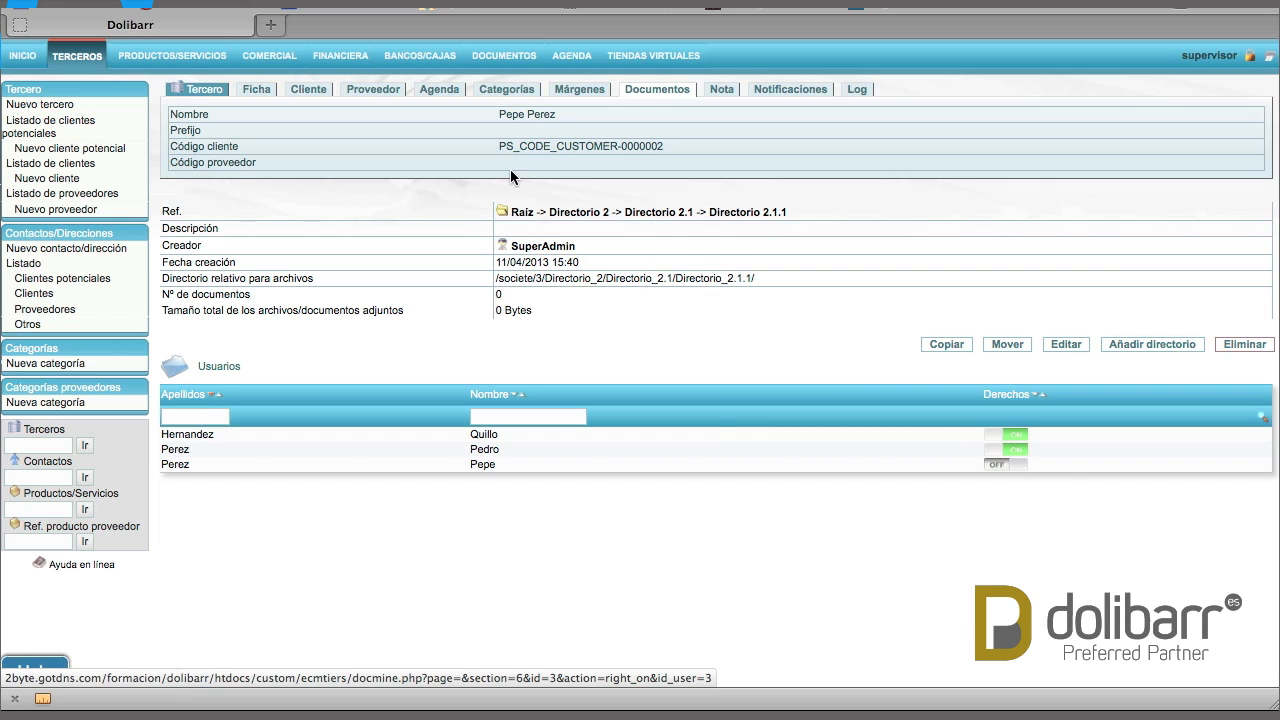
left_click(660, 92)
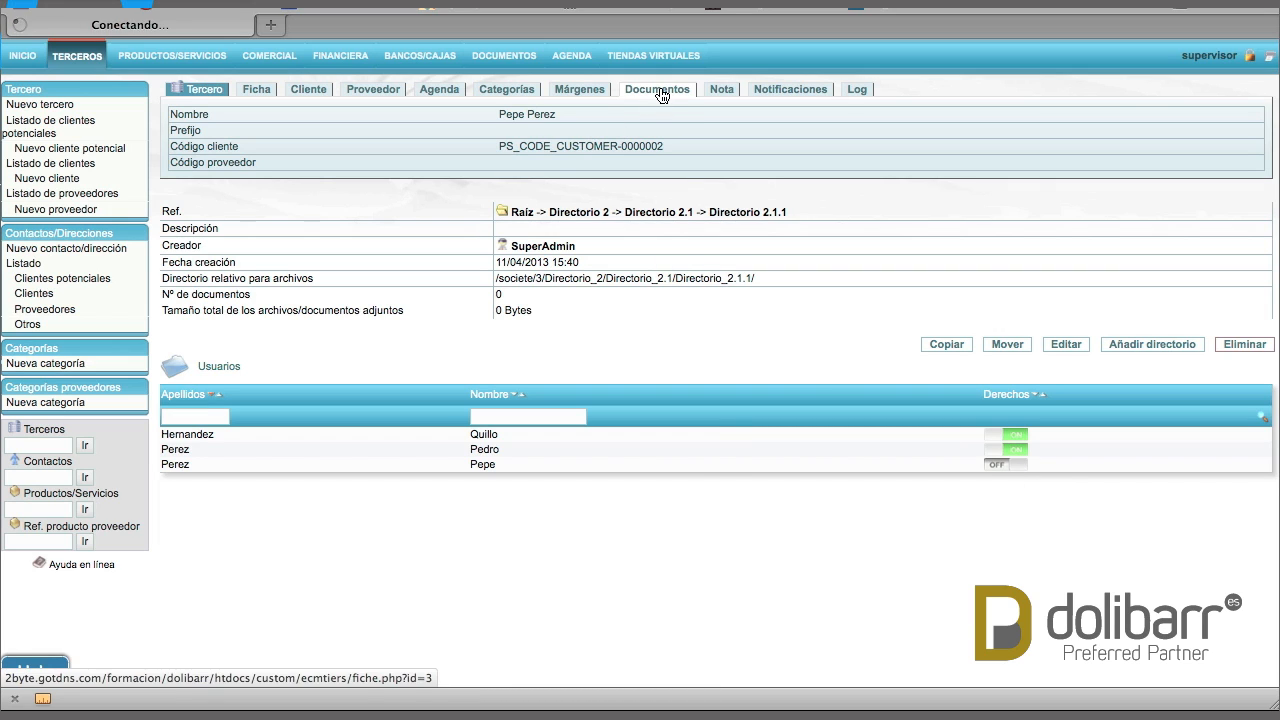
left_click(660, 94)
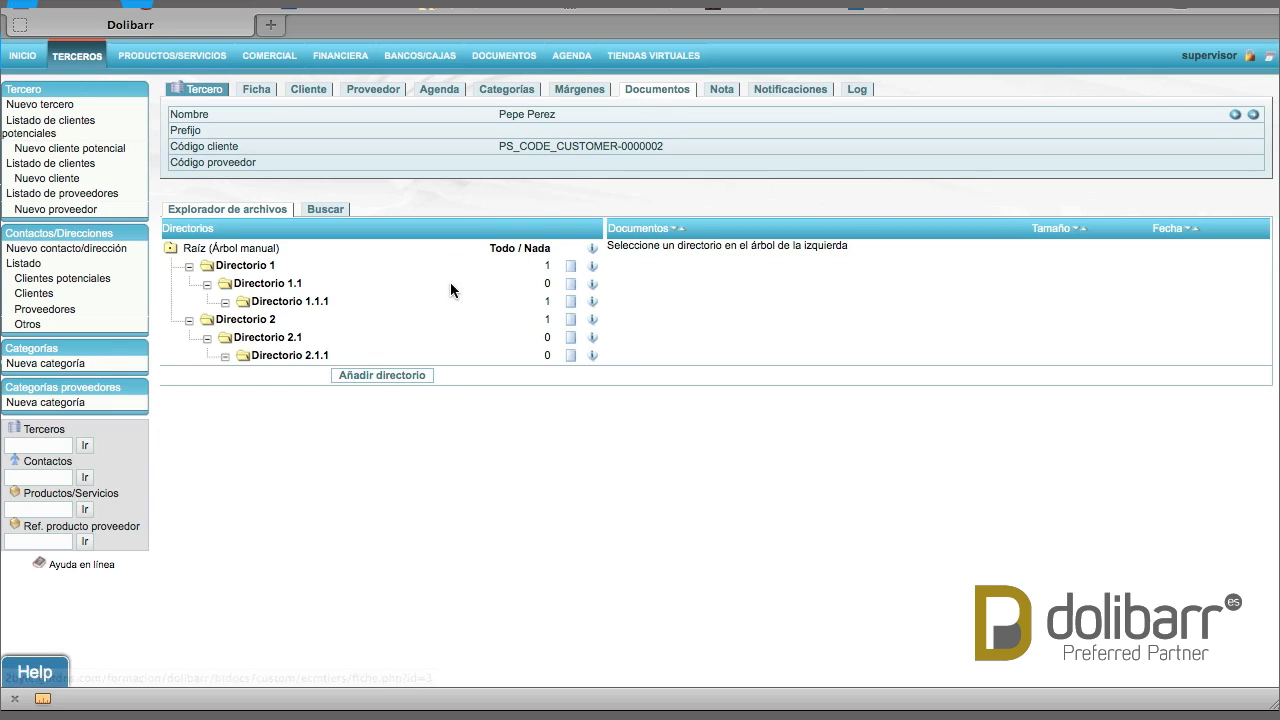
Step: Turn off the last listed user's rights to GUIA_RAPIDA_USO_DOLIBARR.doc in Directorio 1 and return to the documents overview
left_click(252, 266)
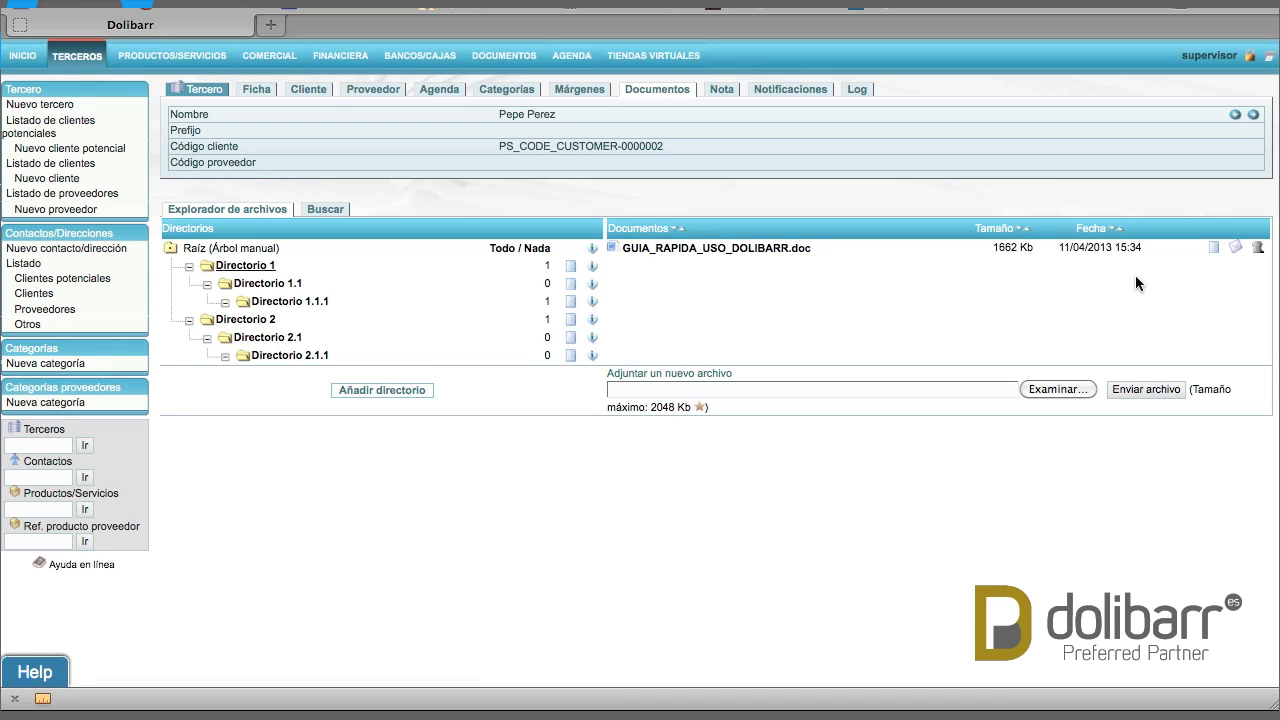
left_click(1211, 248)
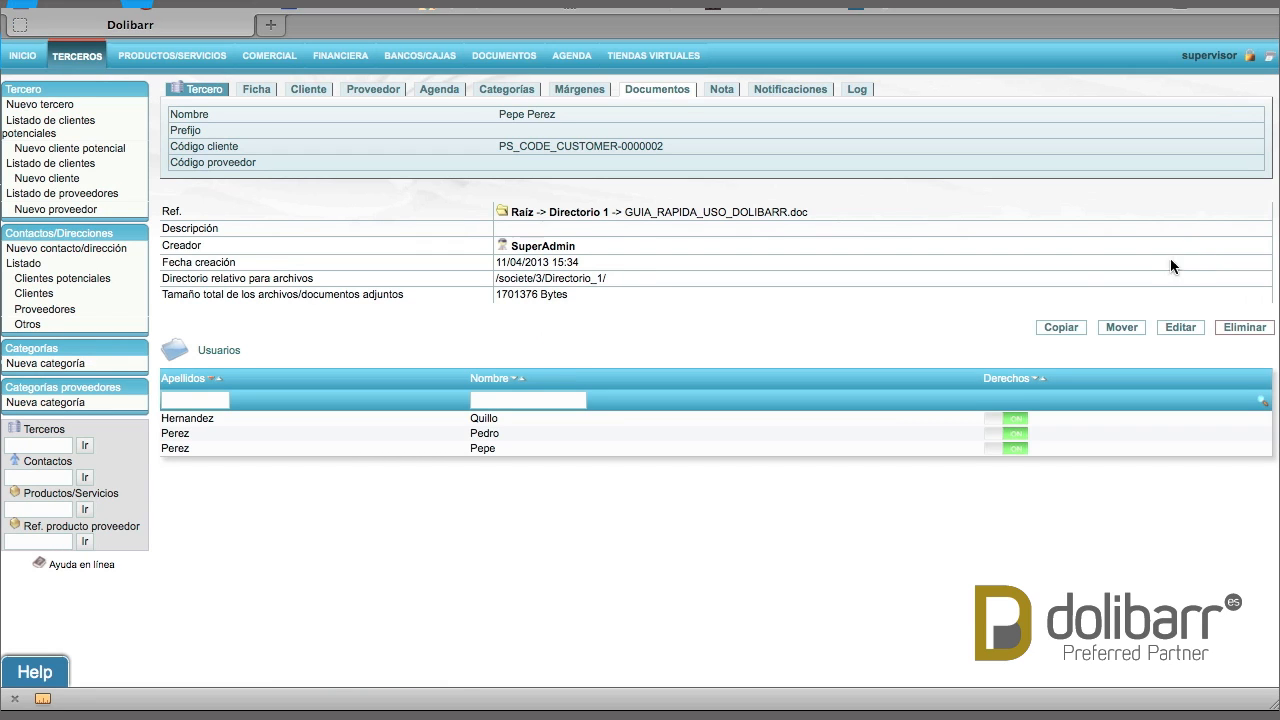
left_click(1007, 452)
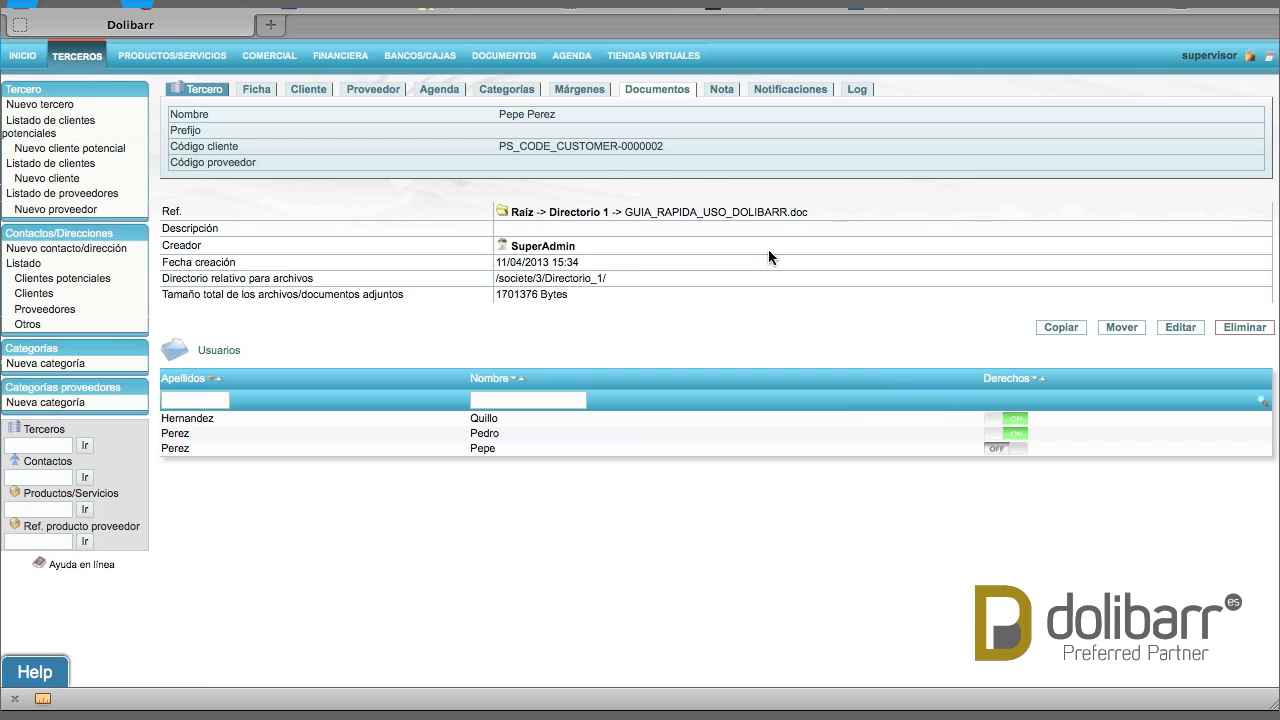
left_click(659, 91)
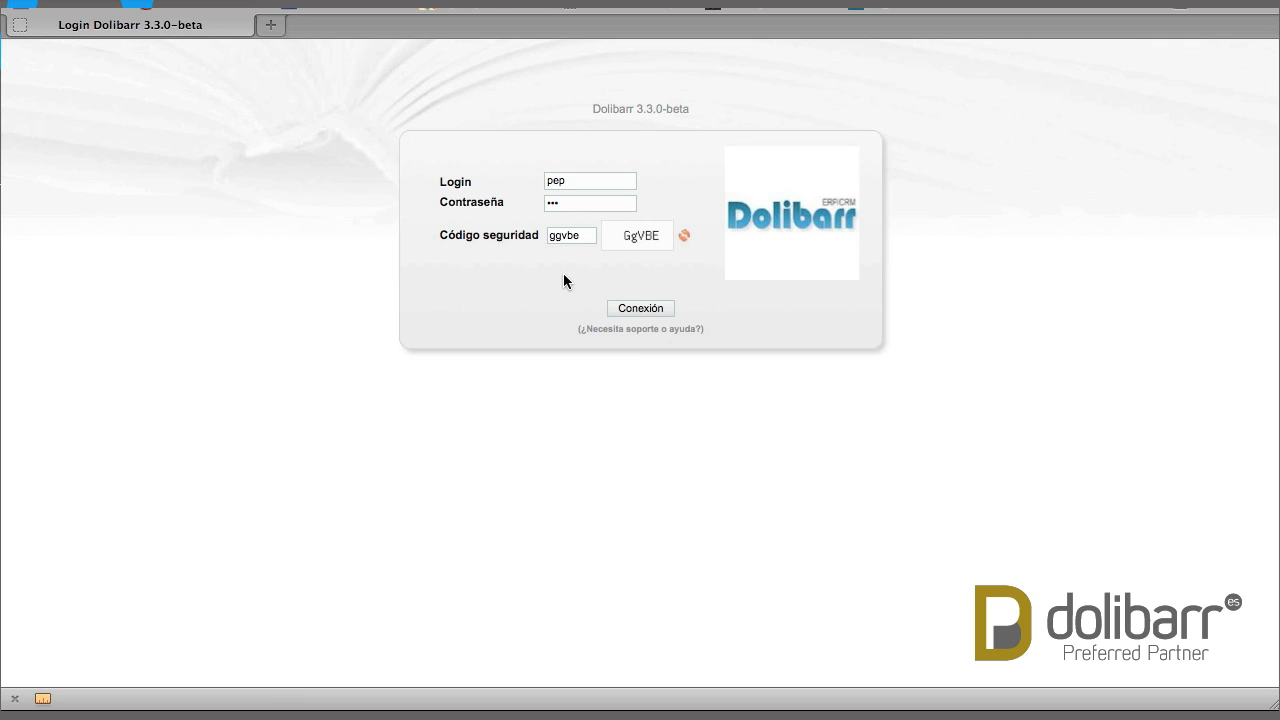
Step: Log in with the restricted customer's user account and open the documents of that customer's third-party record
left_click(632, 305)
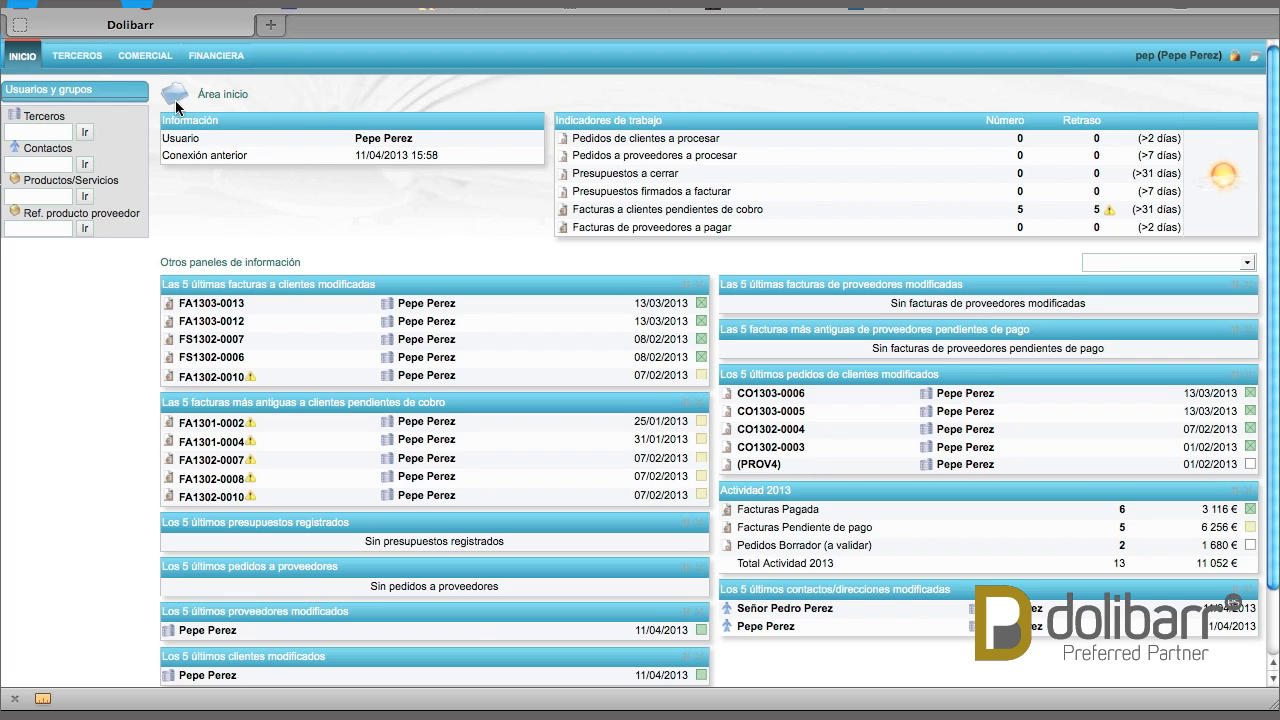
left_click(92, 66)
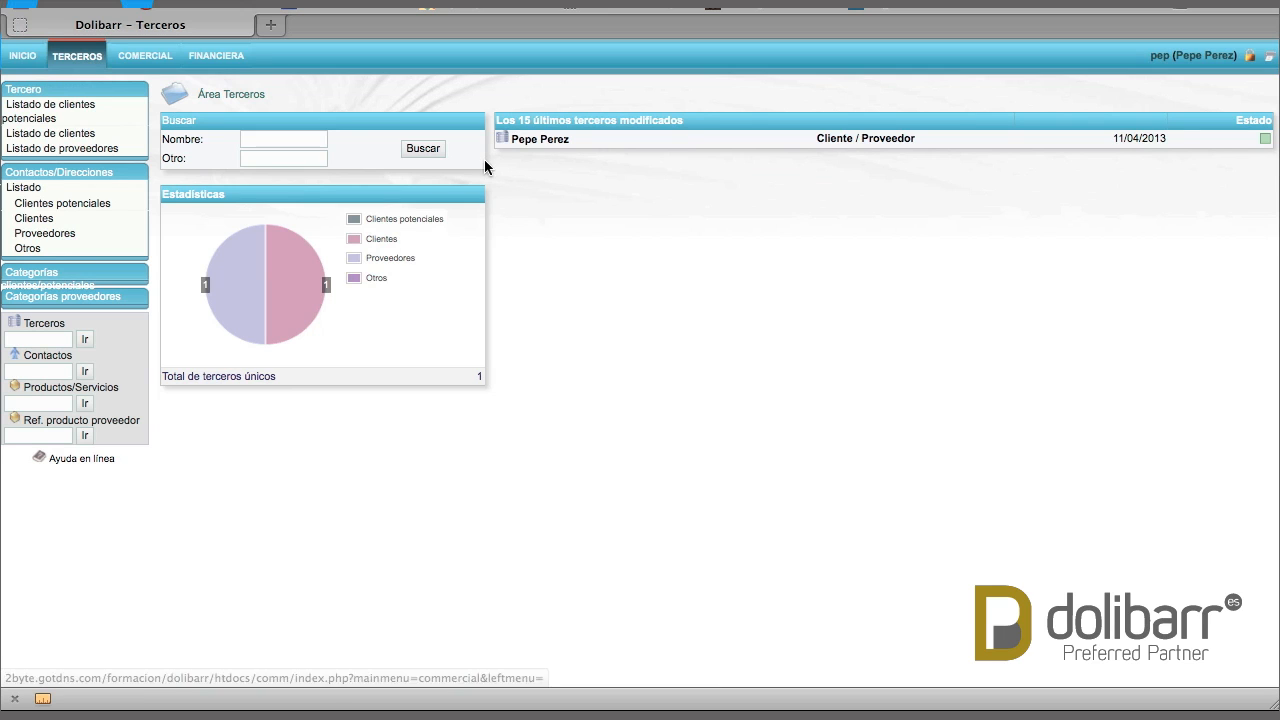
left_click(544, 140)
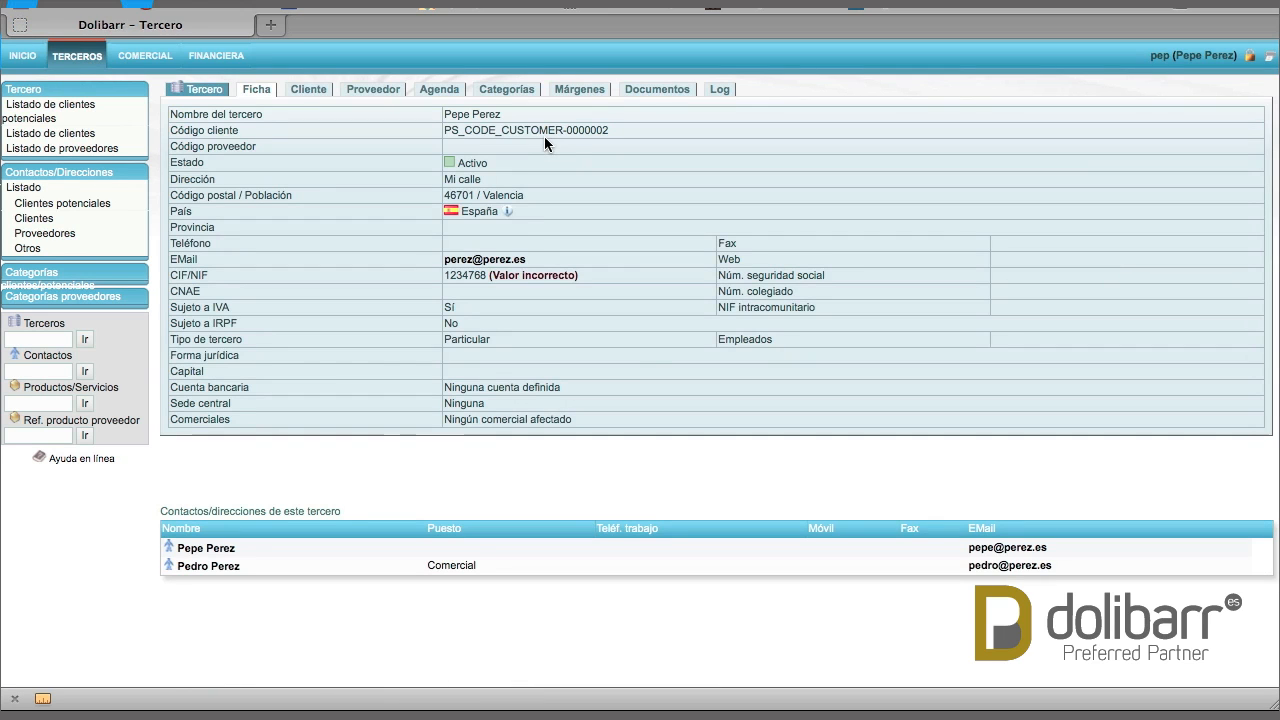
left_click(660, 92)
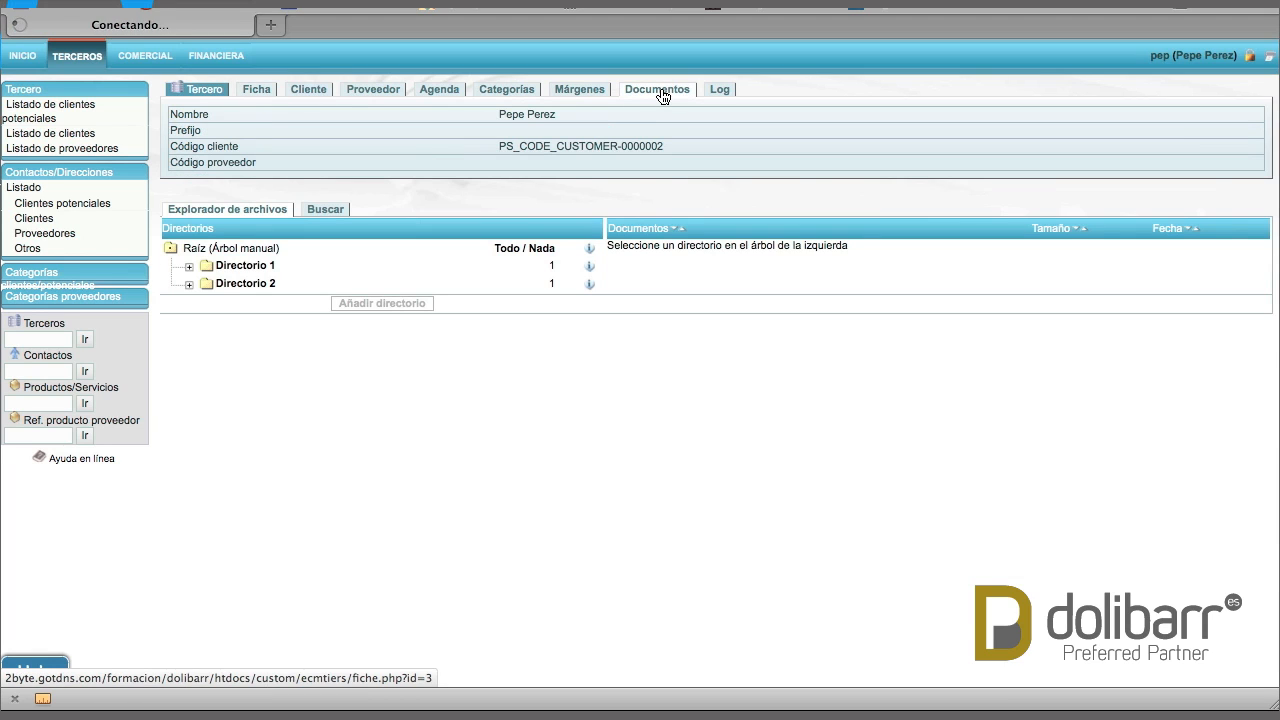
Step: Expand the whole directory tree and open Directorio 1 to check the restricted user's access to its files
left_click(505, 255)
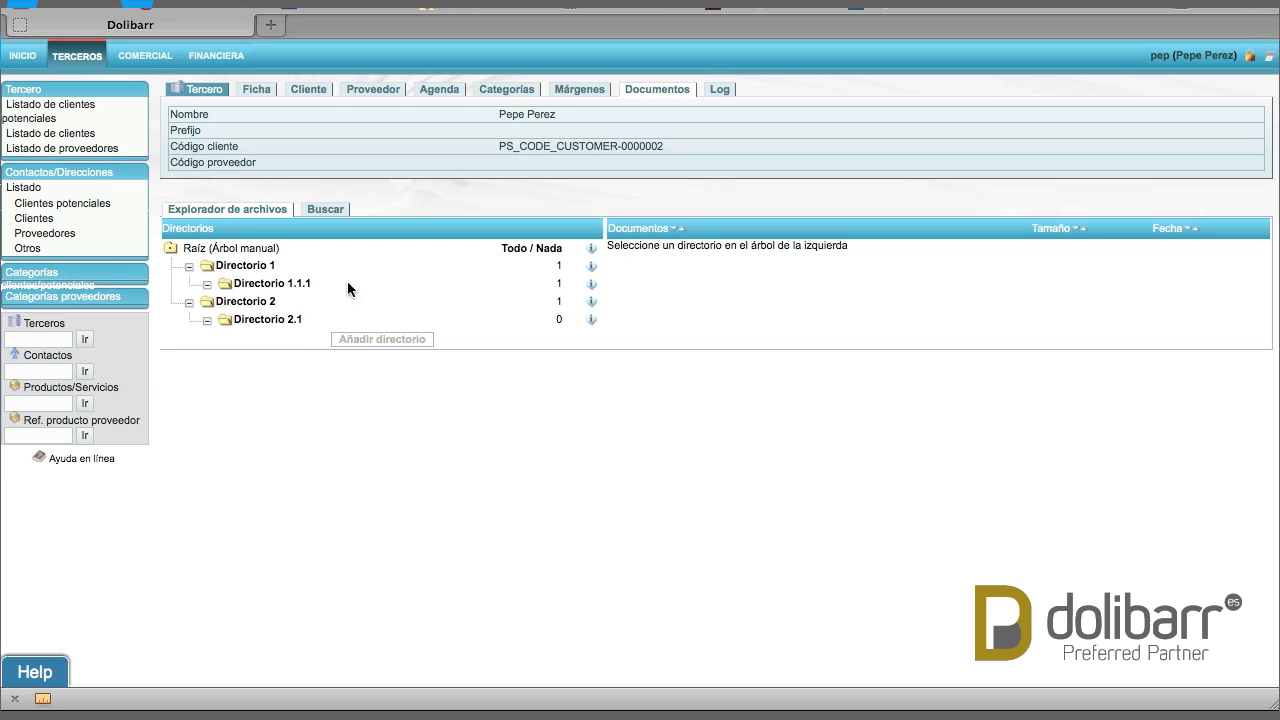
left_click(258, 268)
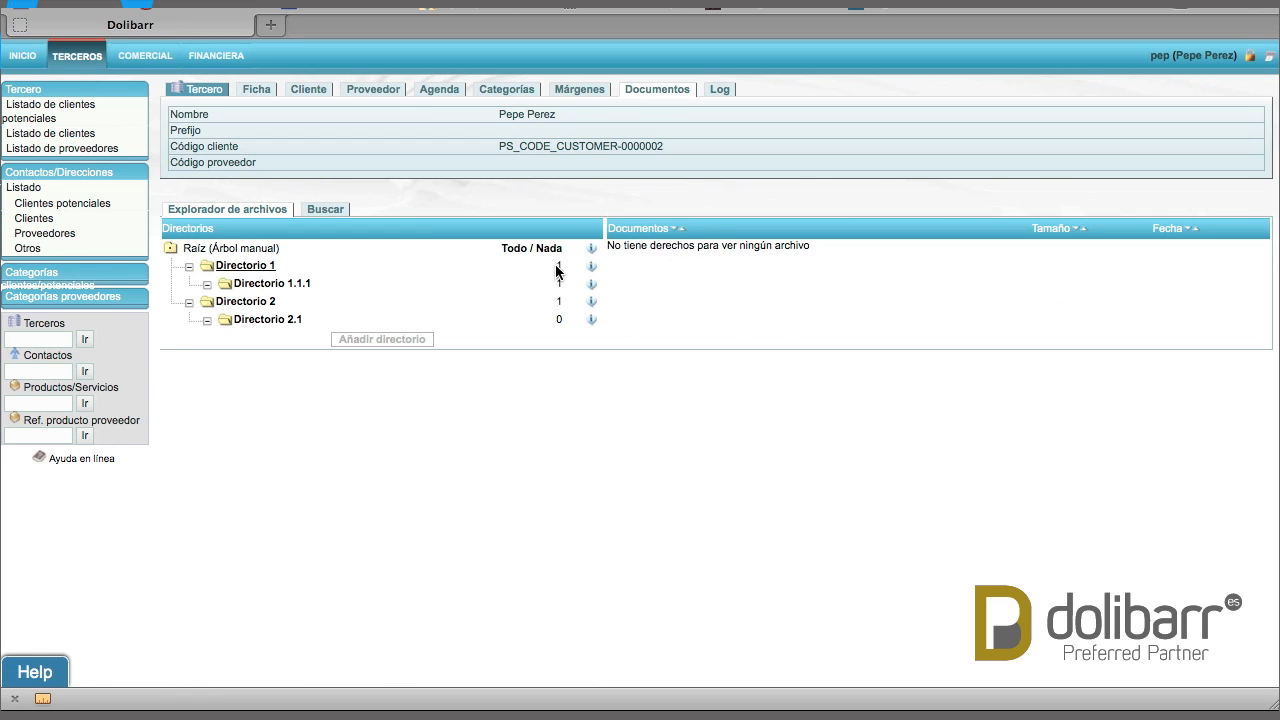
mouse_move(590, 270)
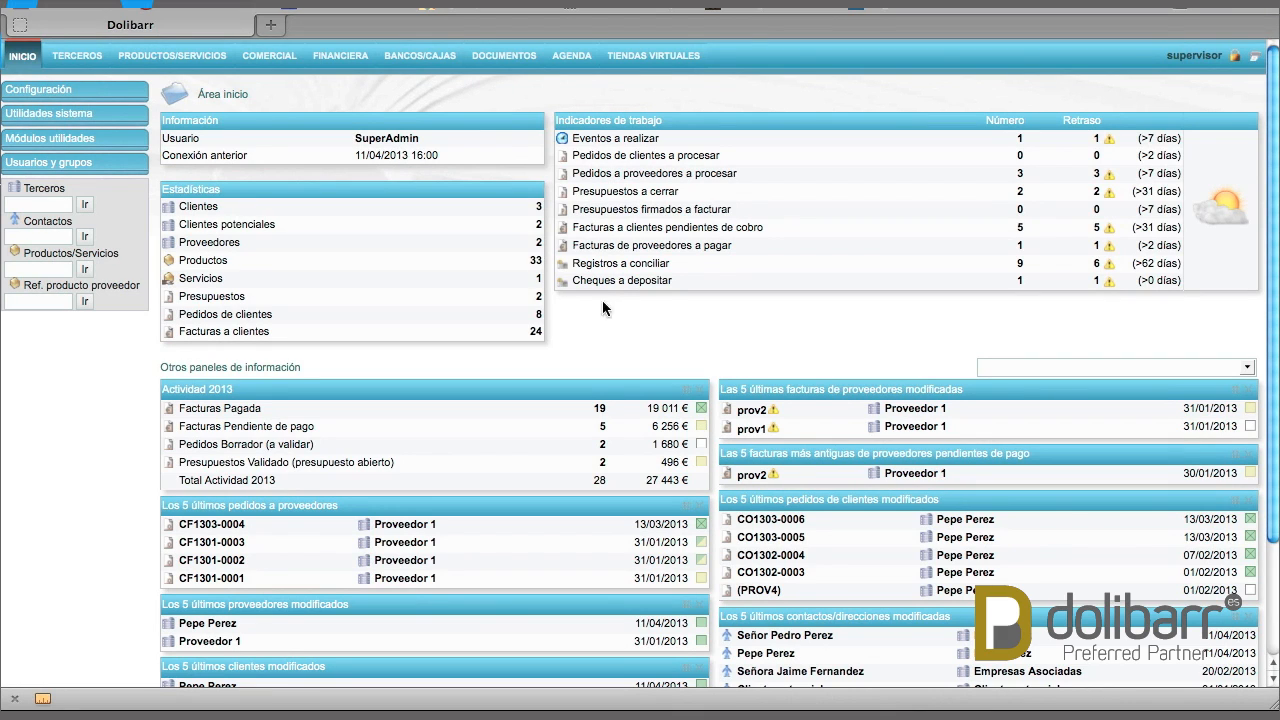
Step: Open the documents of the most recently modified third party and expand its whole directory tree
left_click(86, 60)
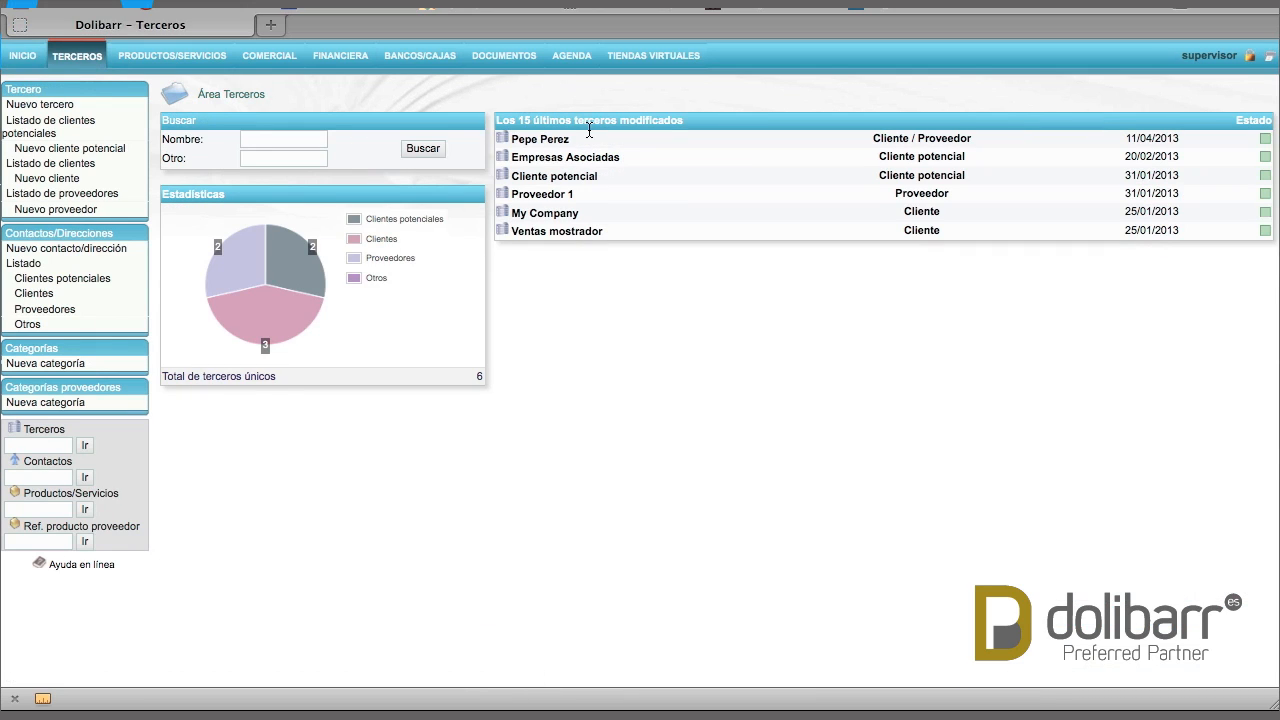
left_click(554, 140)
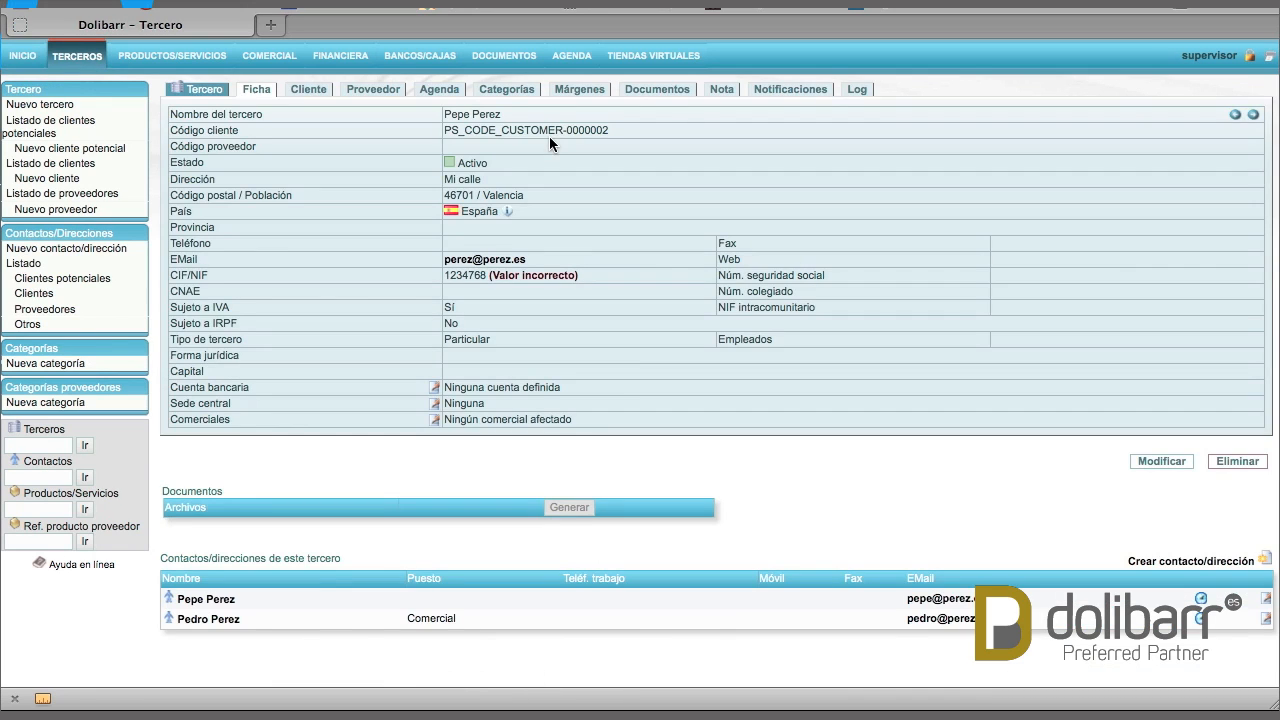
left_click(656, 92)
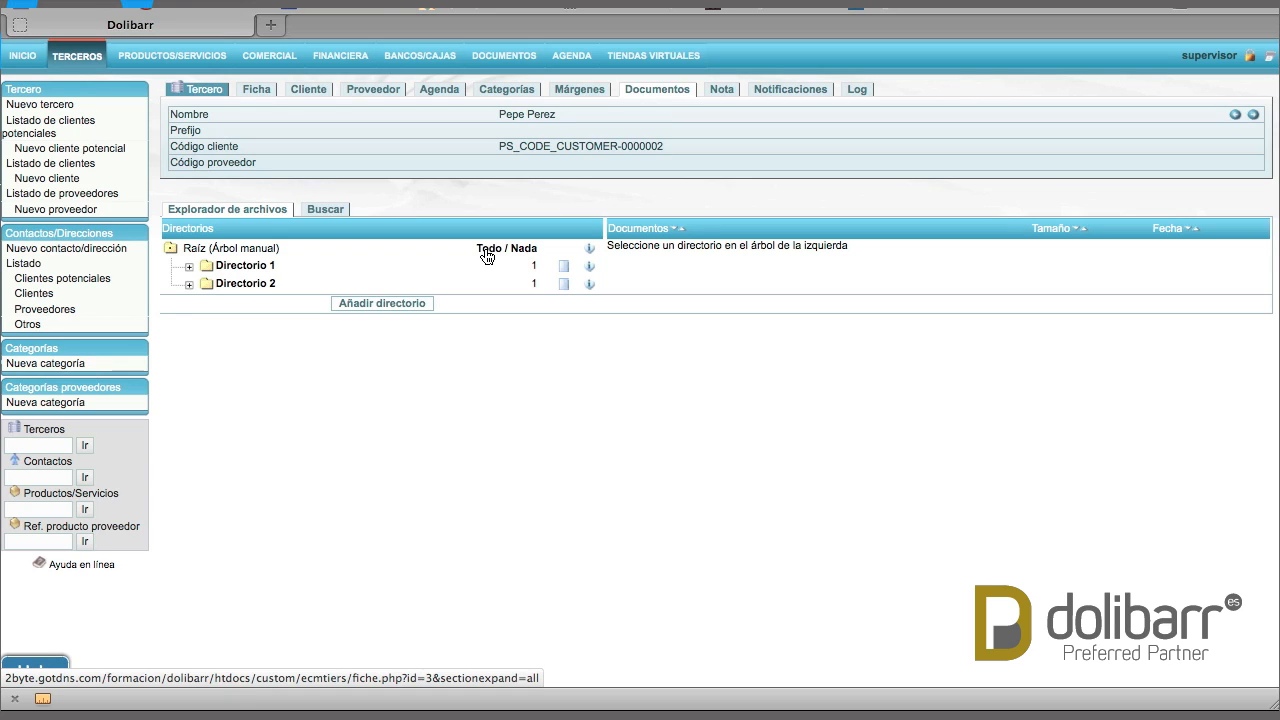
left_click(487, 256)
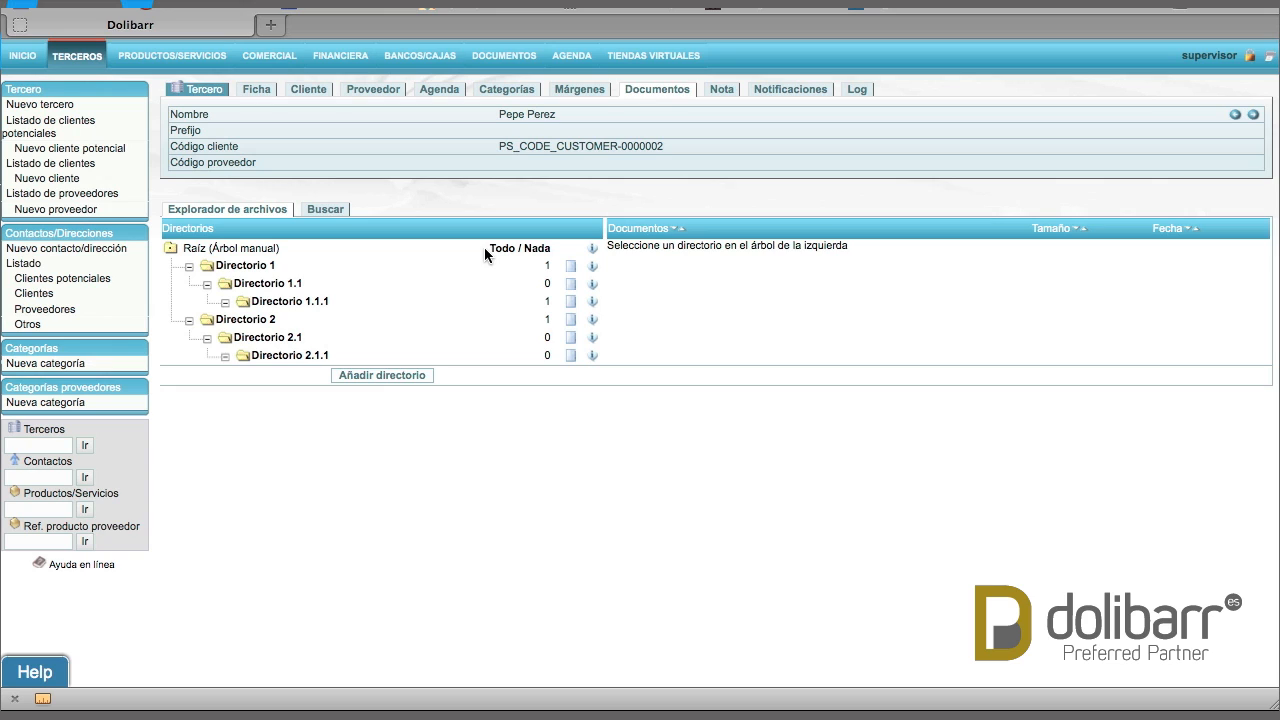
Step: Check the files stored in Directorio 1 and Directorio 2.1.1, ending on the Directorio 1 listing
left_click(269, 269)
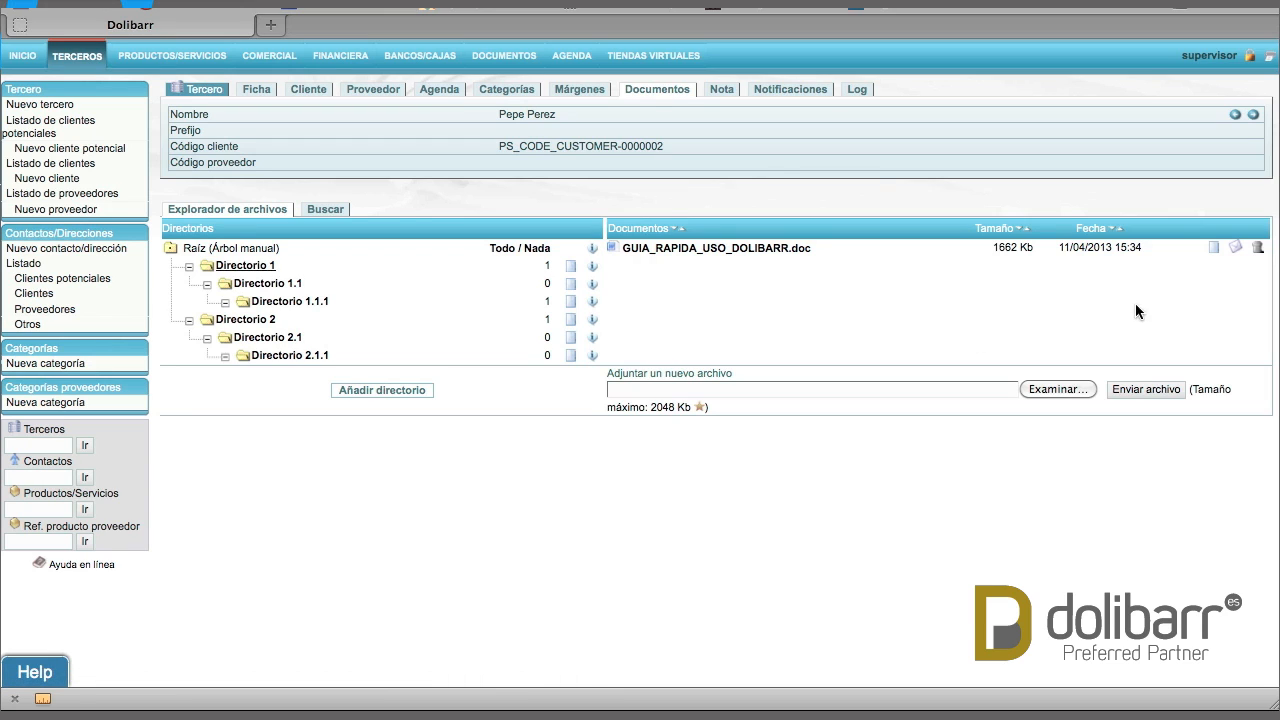
left_click(1214, 254)
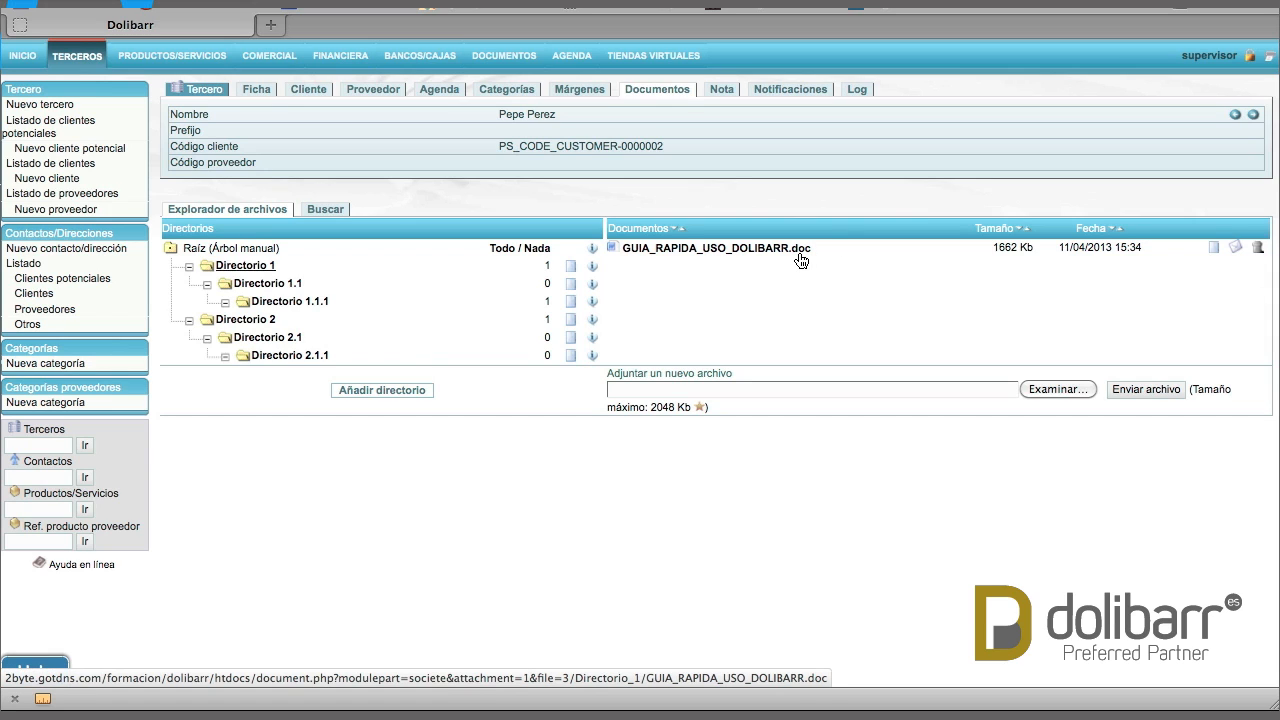
left_click(327, 358)
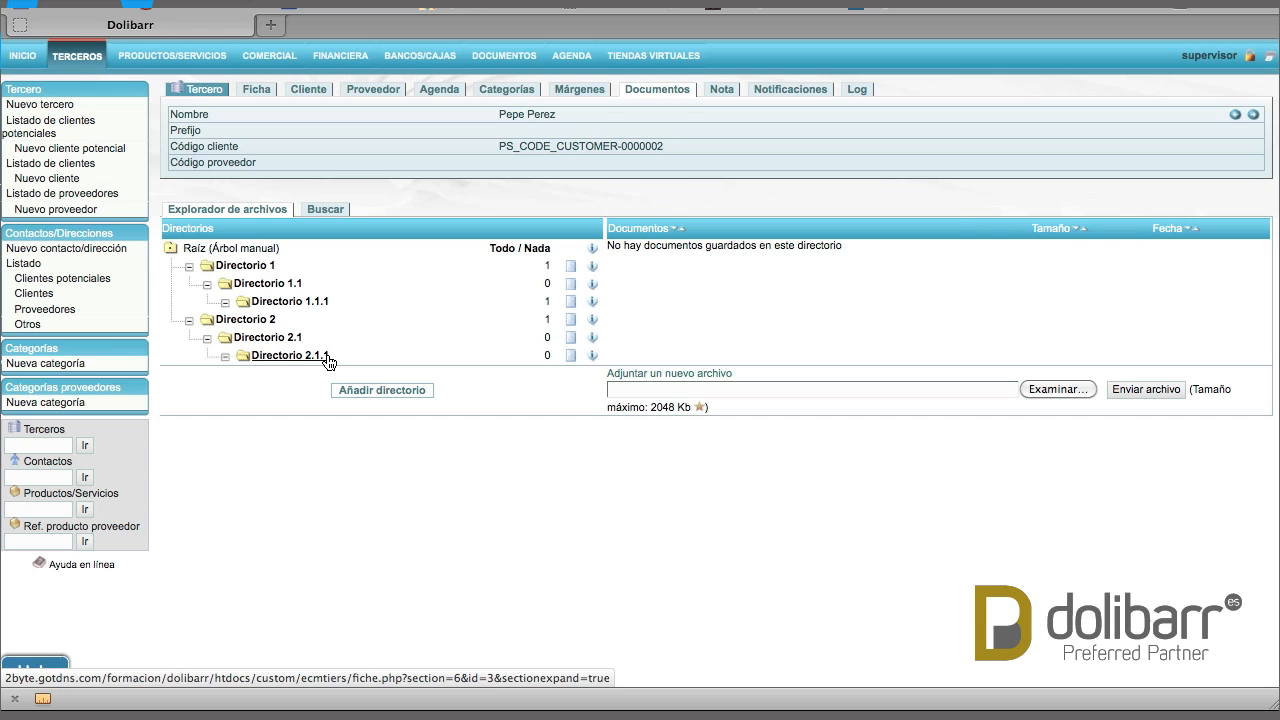
left_click(243, 268)
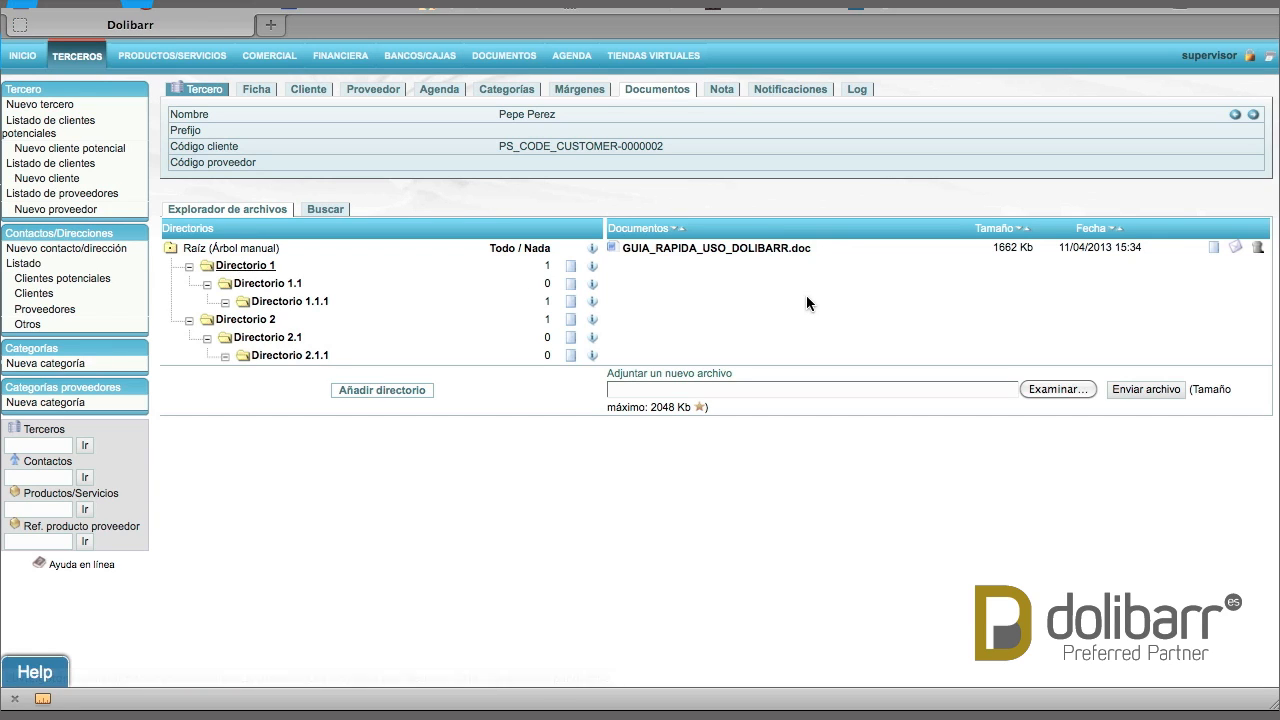
Step: Move GUIA_RAPIDA_USO_DOLIBARR.doc from Directorio 1 to Directorio_2 >> Directorio_2.1 >> Directorio_2.1.1 and check the contents of Directorio 1
left_click(1214, 248)
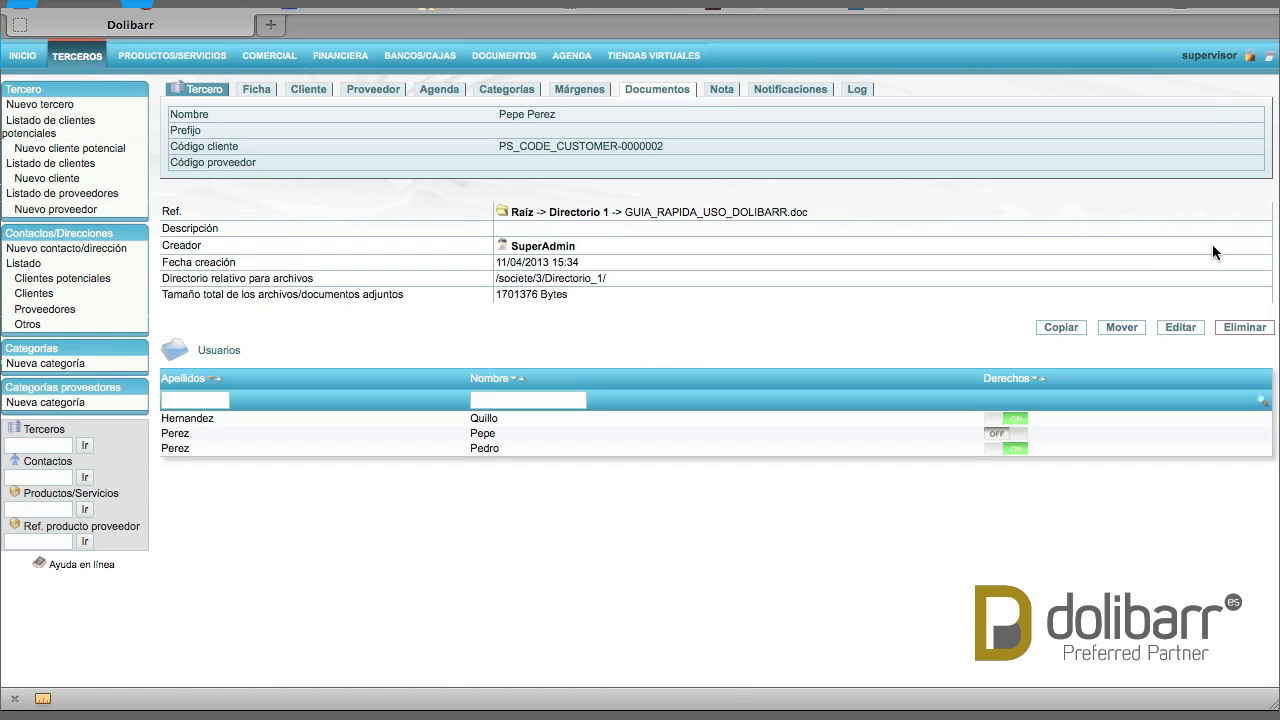
left_click(1126, 326)
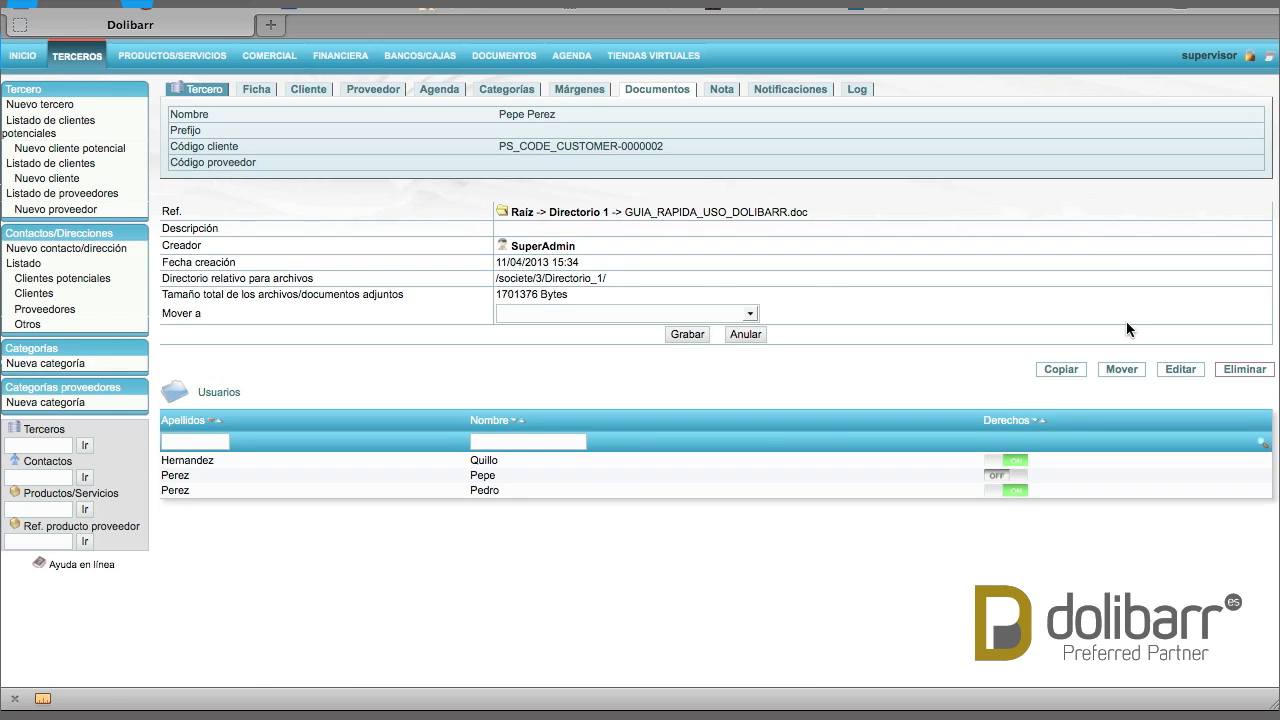
left_click(750, 315)
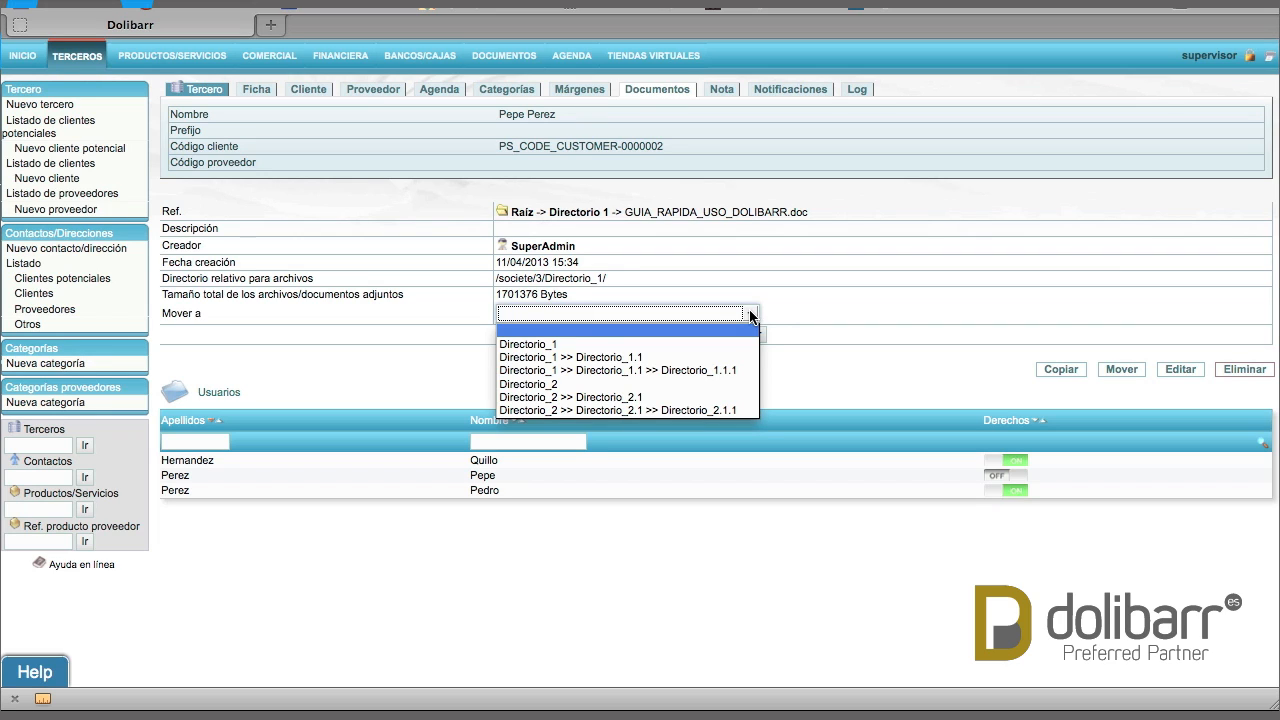
left_click(693, 410)
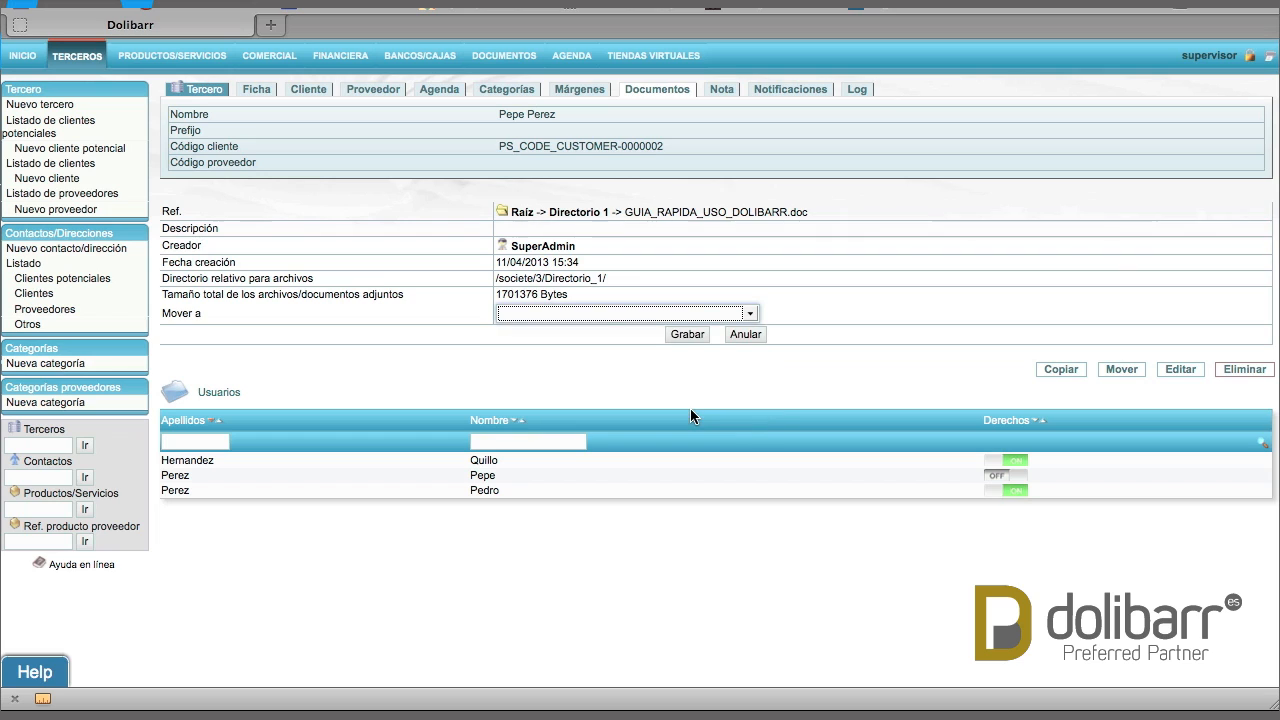
left_click(687, 335)
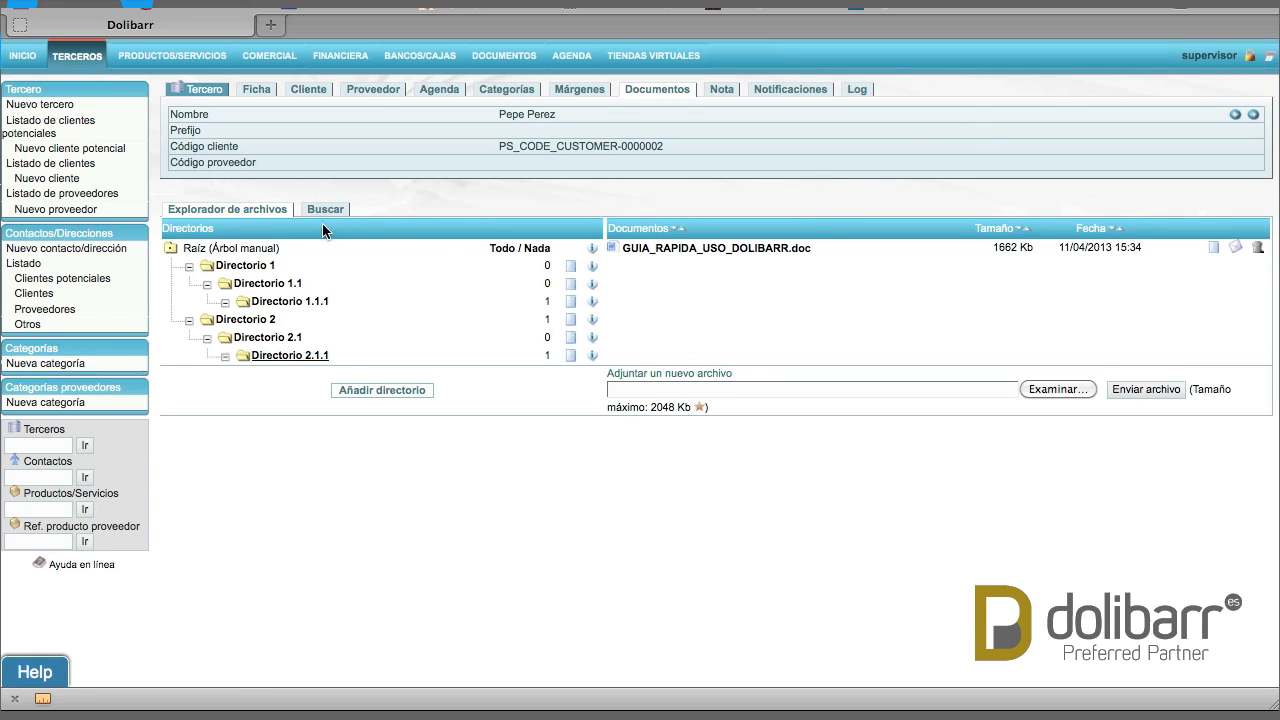
left_click(266, 274)
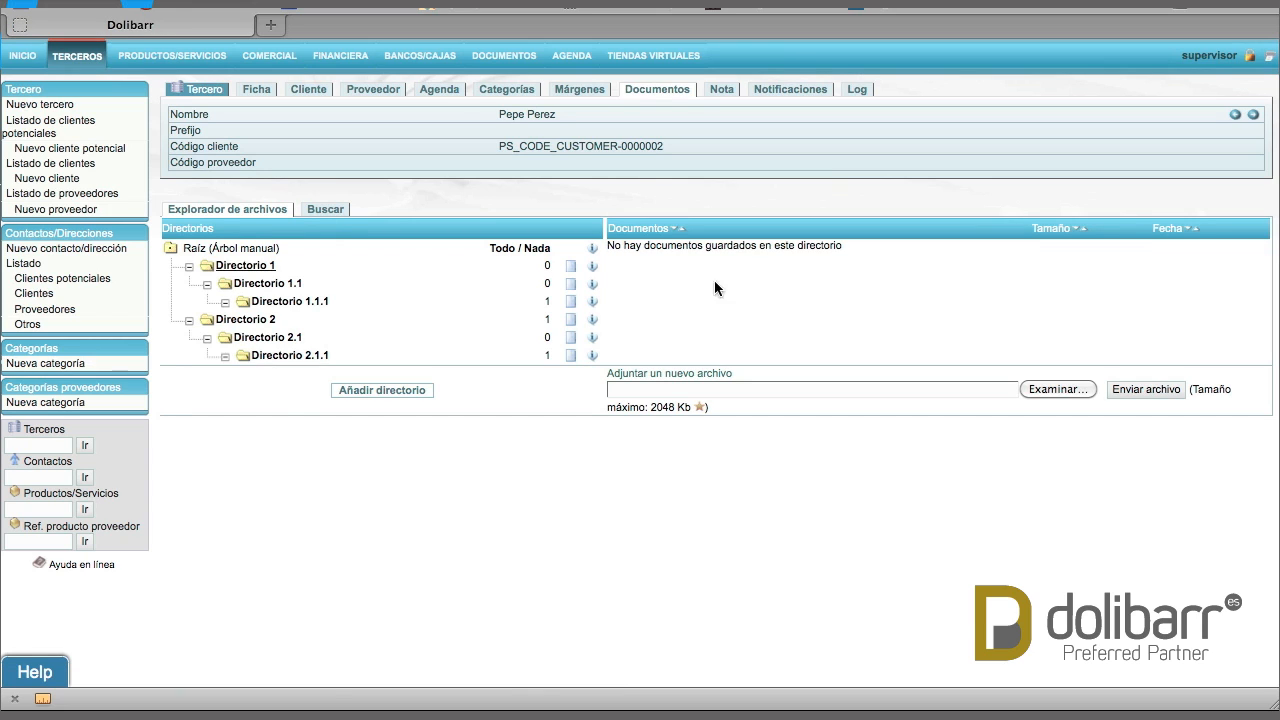
Step: Copy GUIA_RAPIDA_USO_DOLIBARR.doc from Directorio 2.1.1 to Directorio_1
left_click(291, 358)
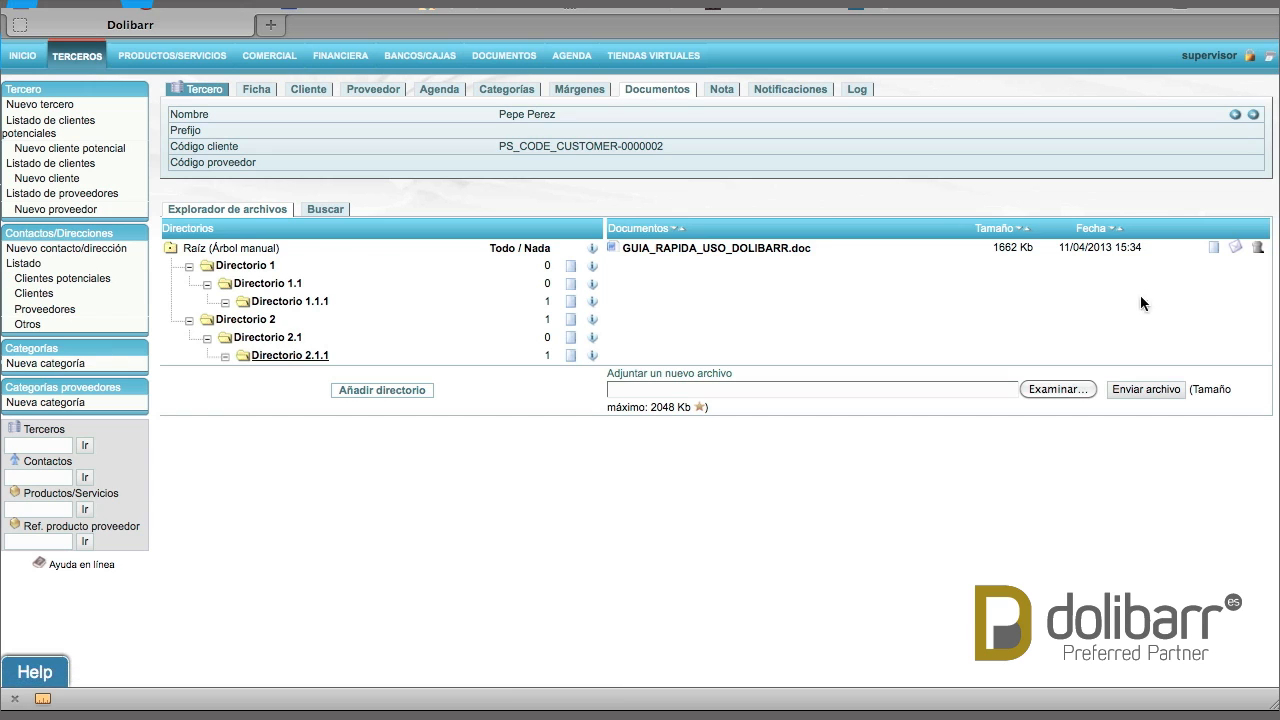
left_click(1213, 248)
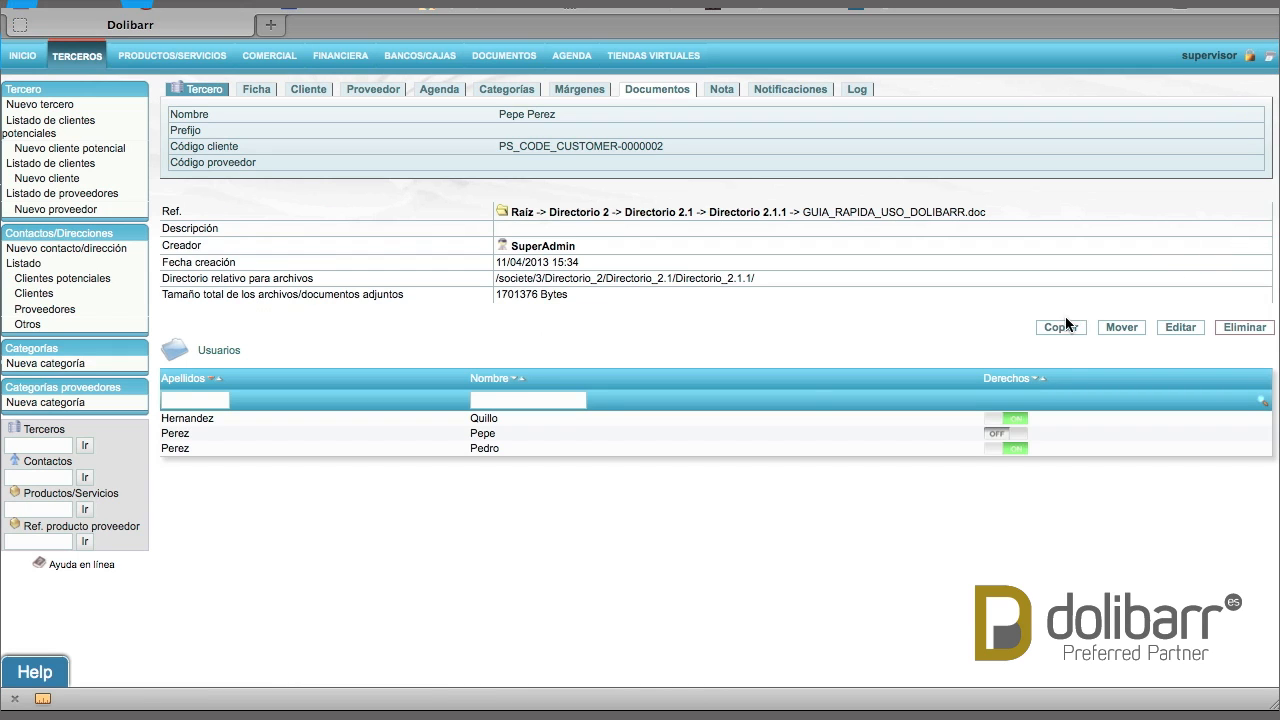
left_click(1064, 326)
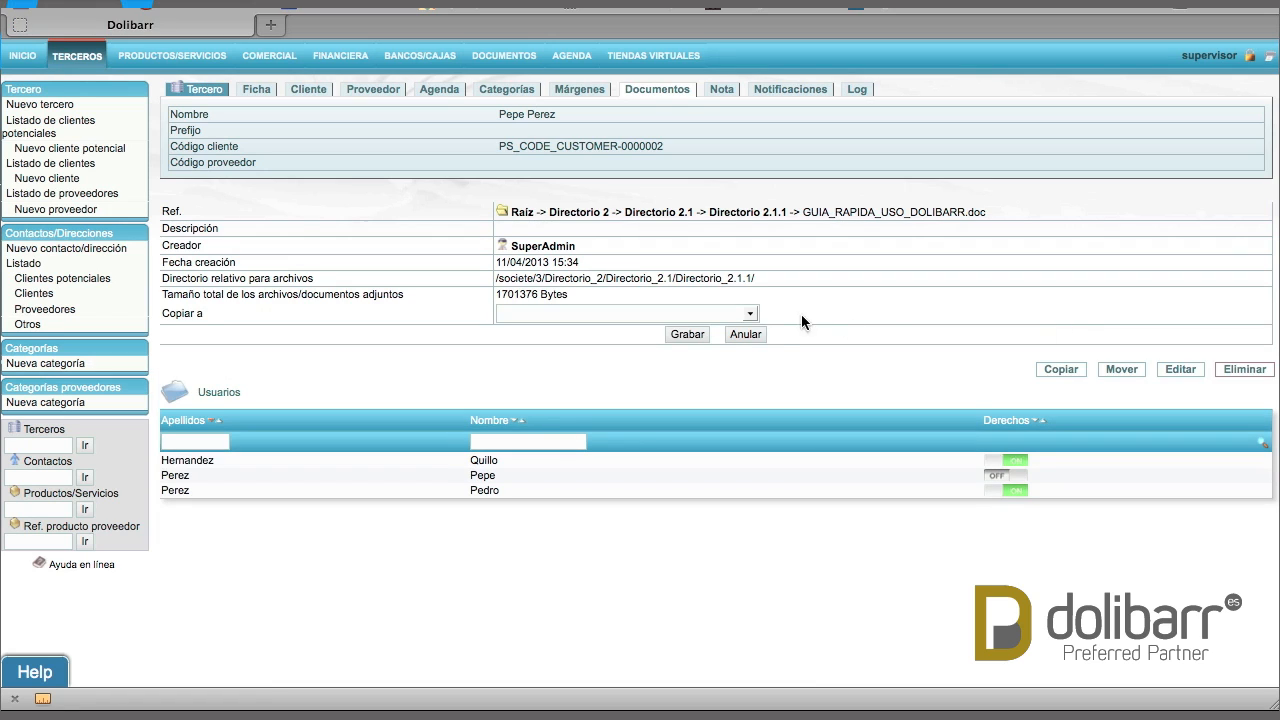
left_click(751, 314)
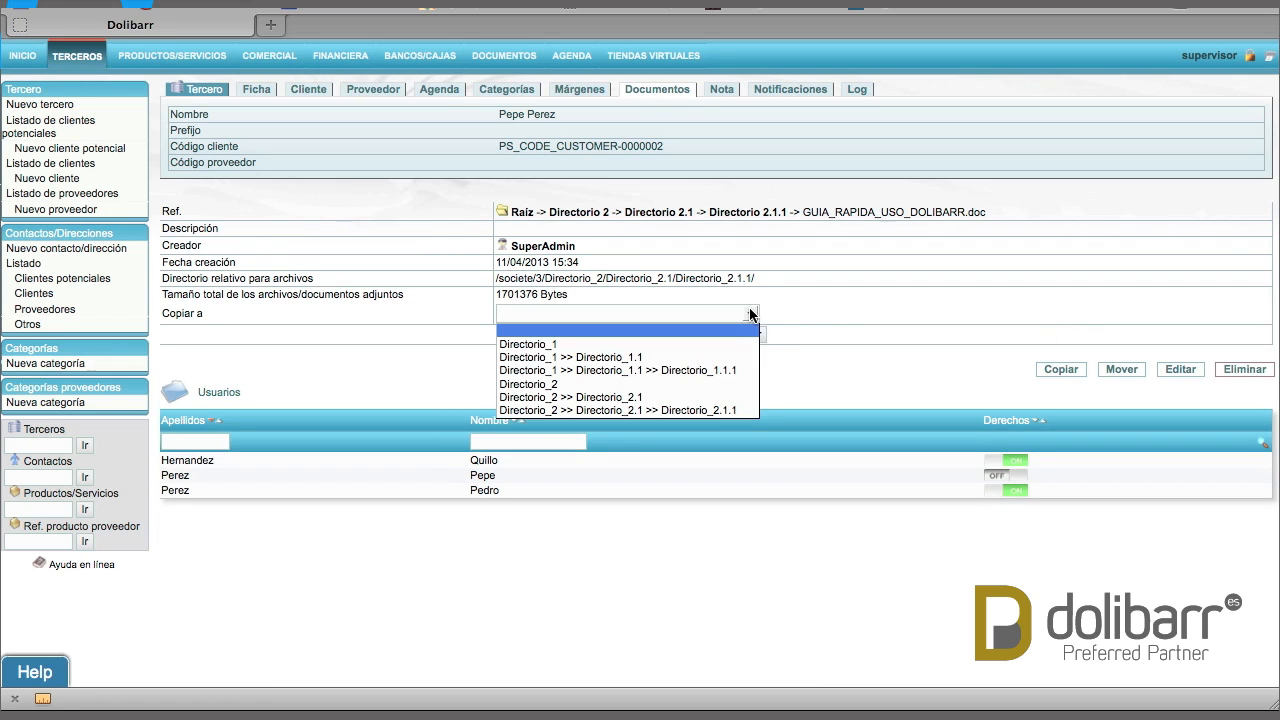
left_click(609, 345)
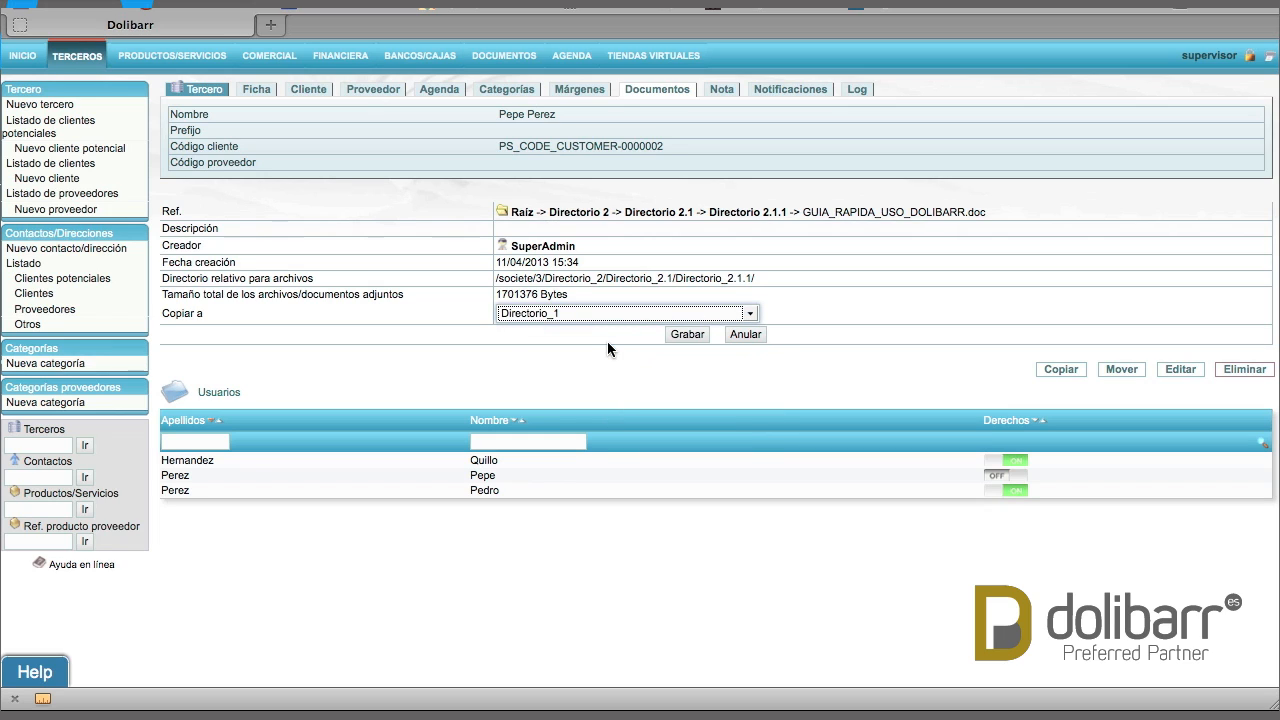
left_click(679, 332)
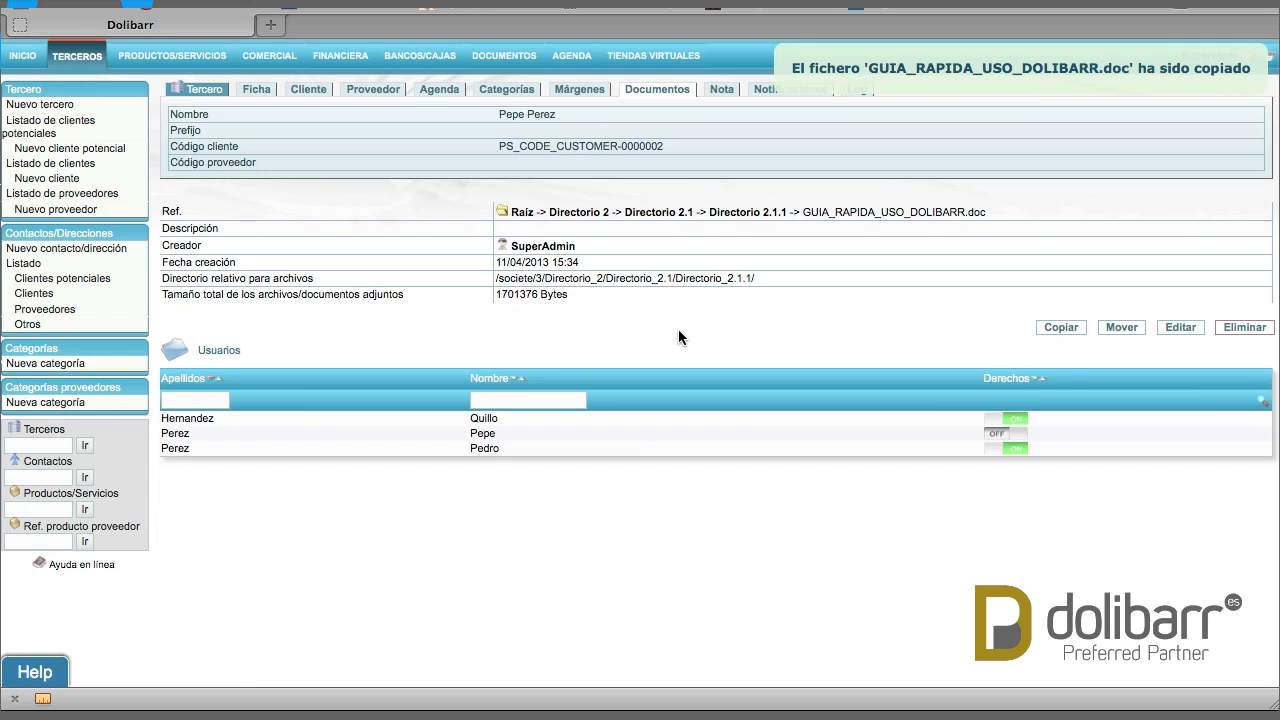
Step: Open the details of the copied GUIA_RAPIDA_USO_DOLIBARR.doc in Directorio 1 to check its user rights
left_click(660, 95)
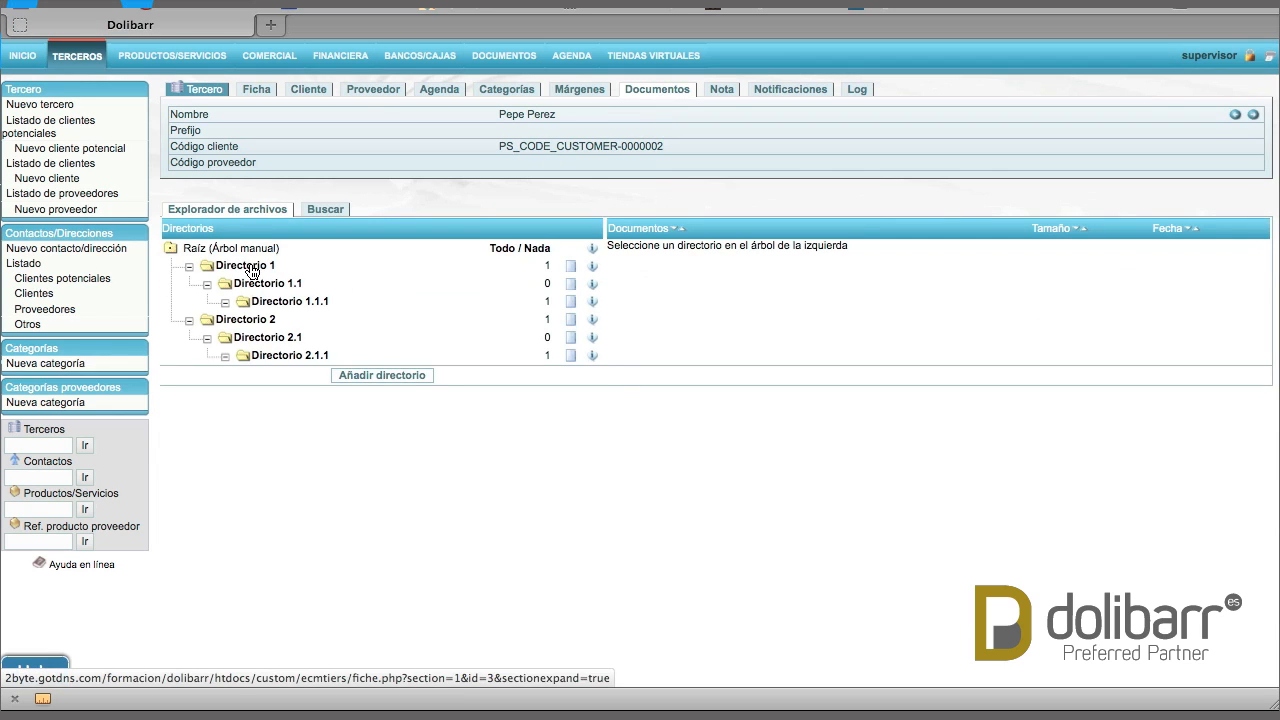
left_click(252, 272)
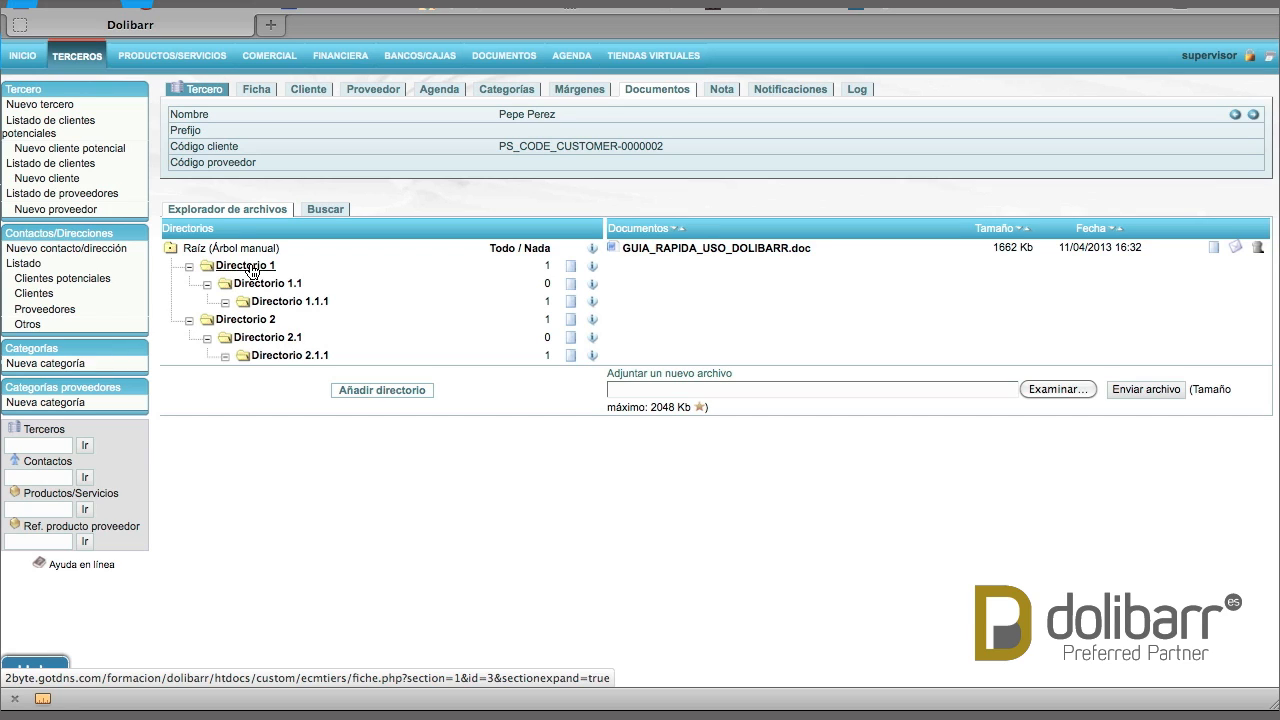
left_click(1213, 248)
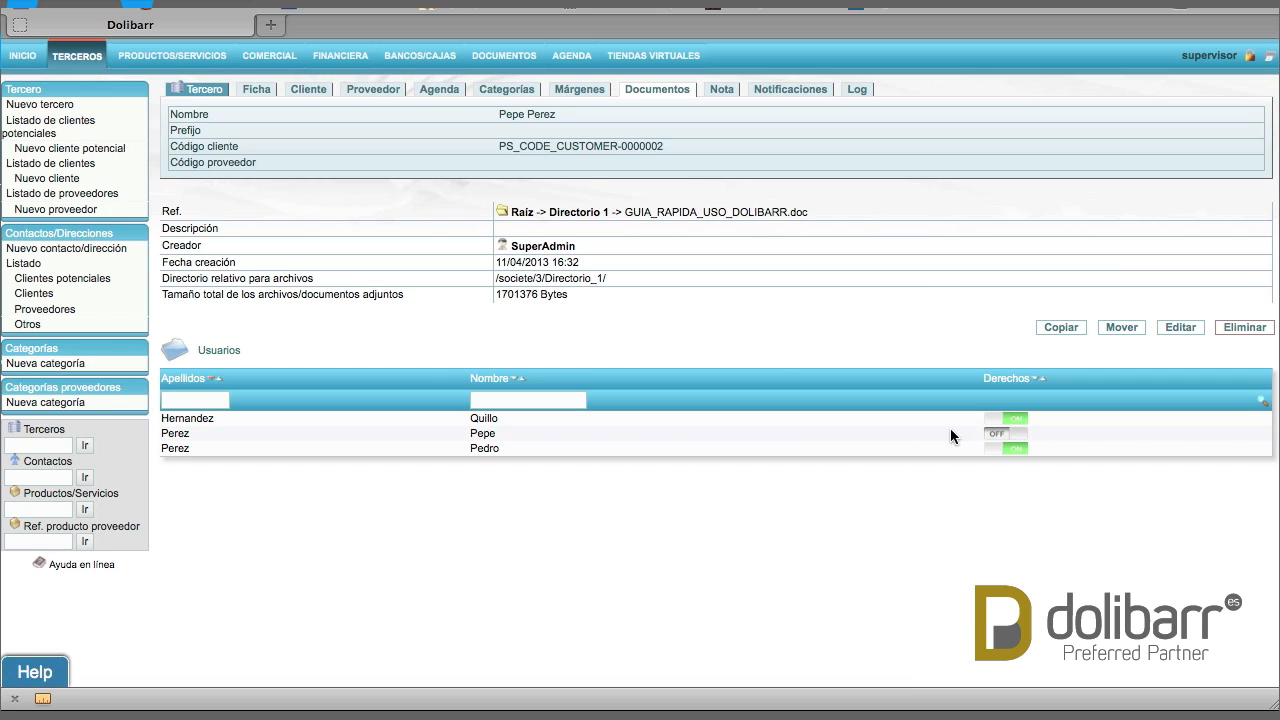
Step: Move Directorio 1 into Directorio_2 >> Directorio_2.1 >> Directorio_2.1.1 and return to the documents overview
left_click(662, 94)
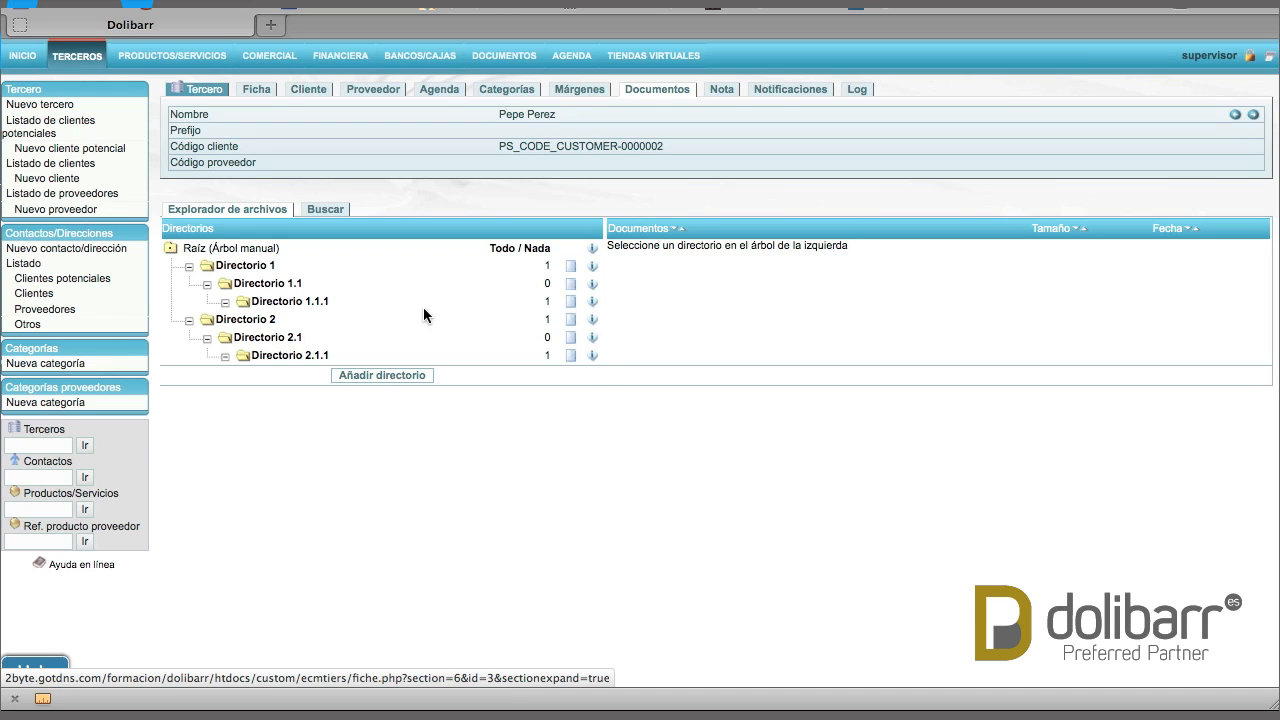
left_click(571, 271)
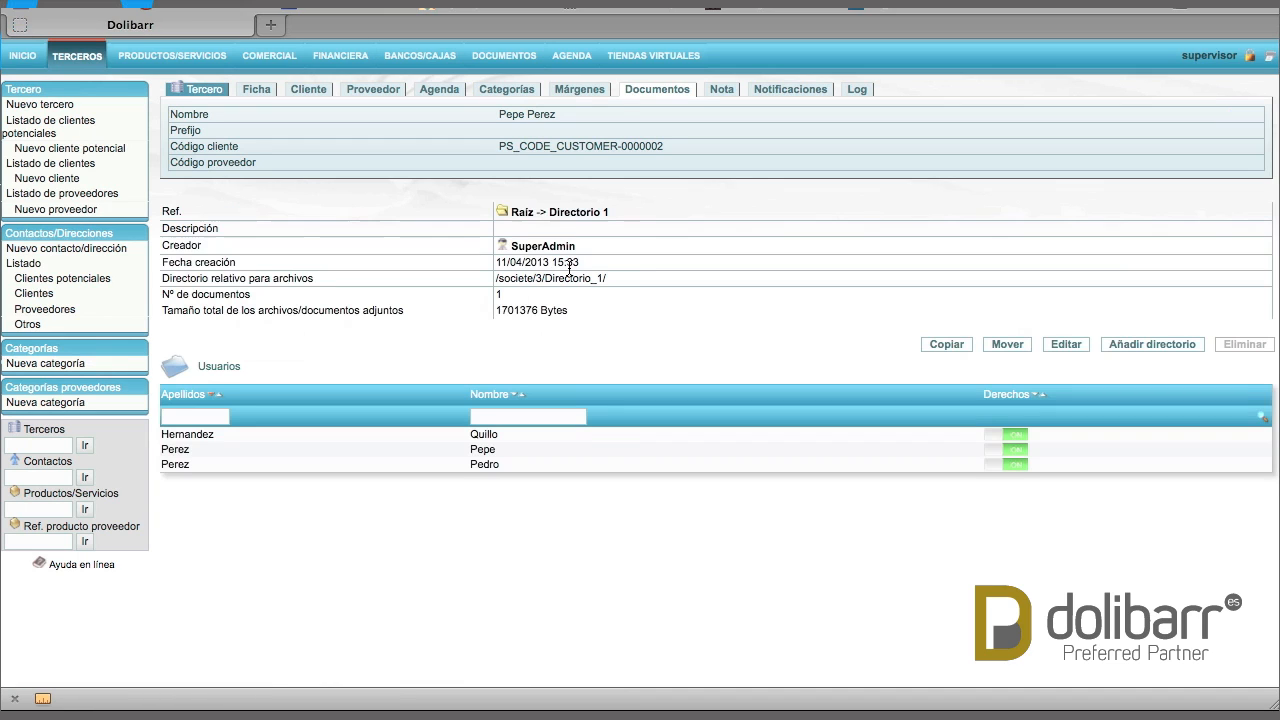
left_click(1003, 346)
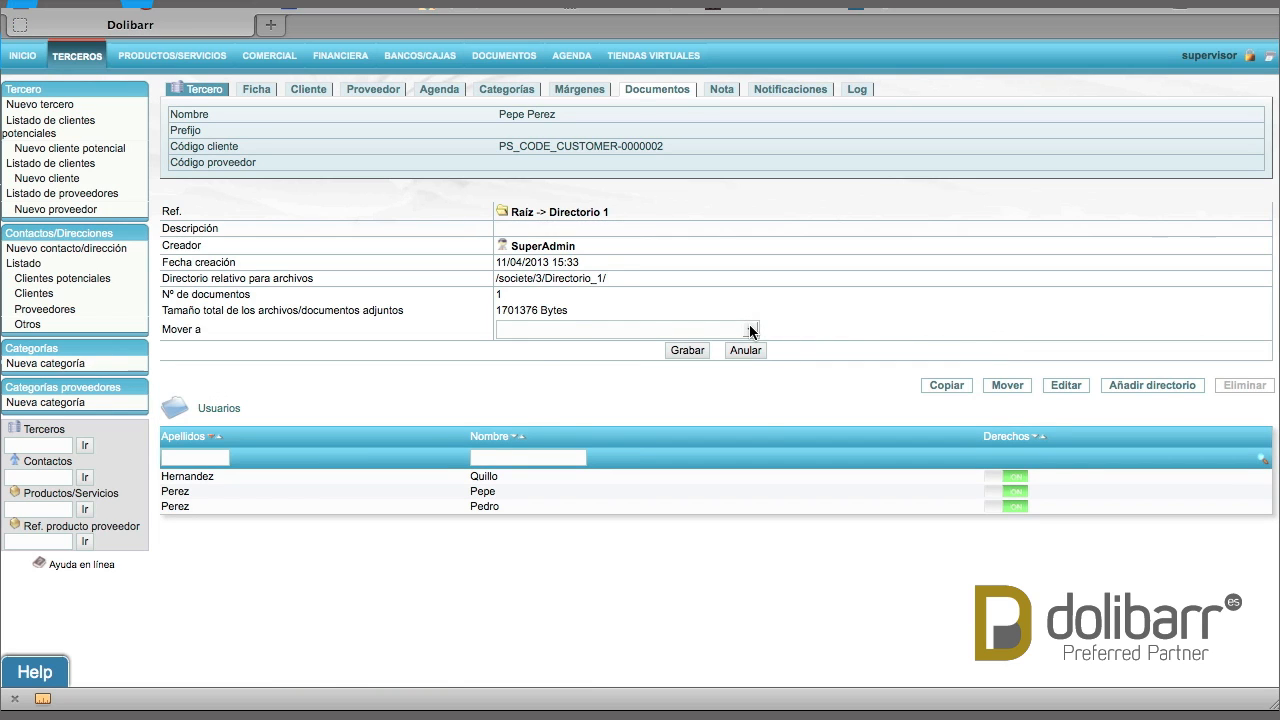
left_click(752, 330)
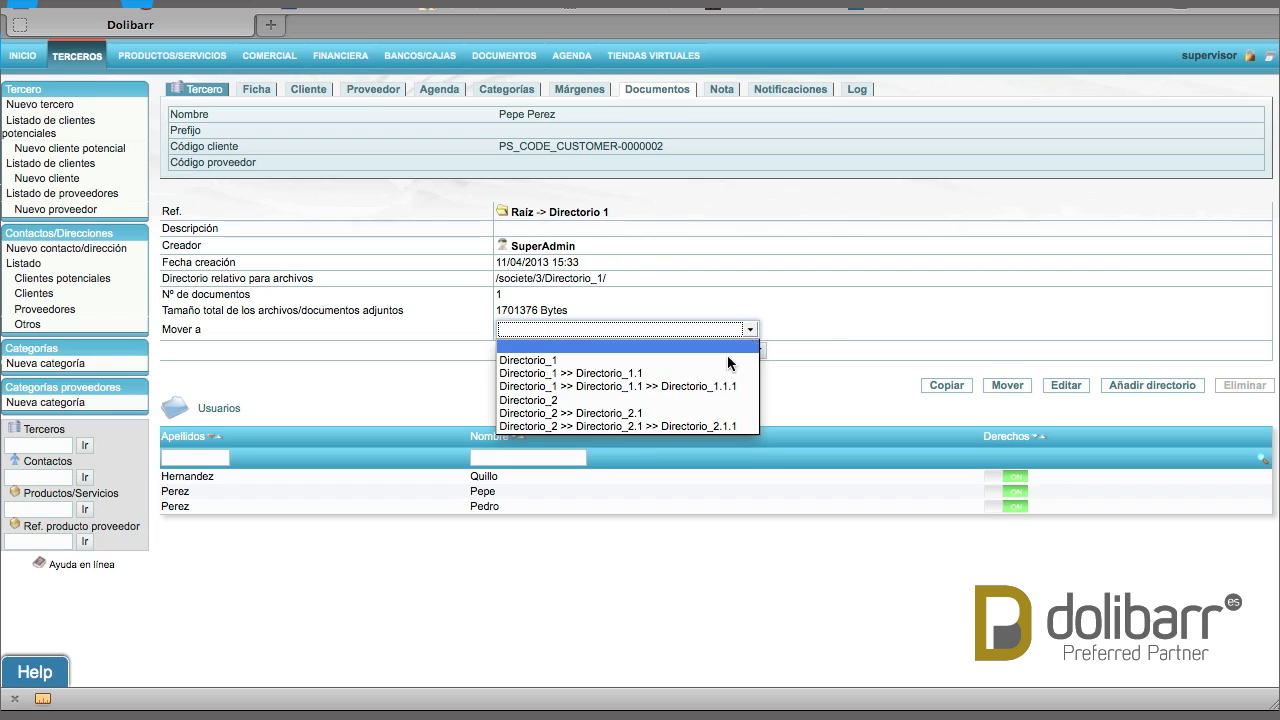
left_click(680, 427)
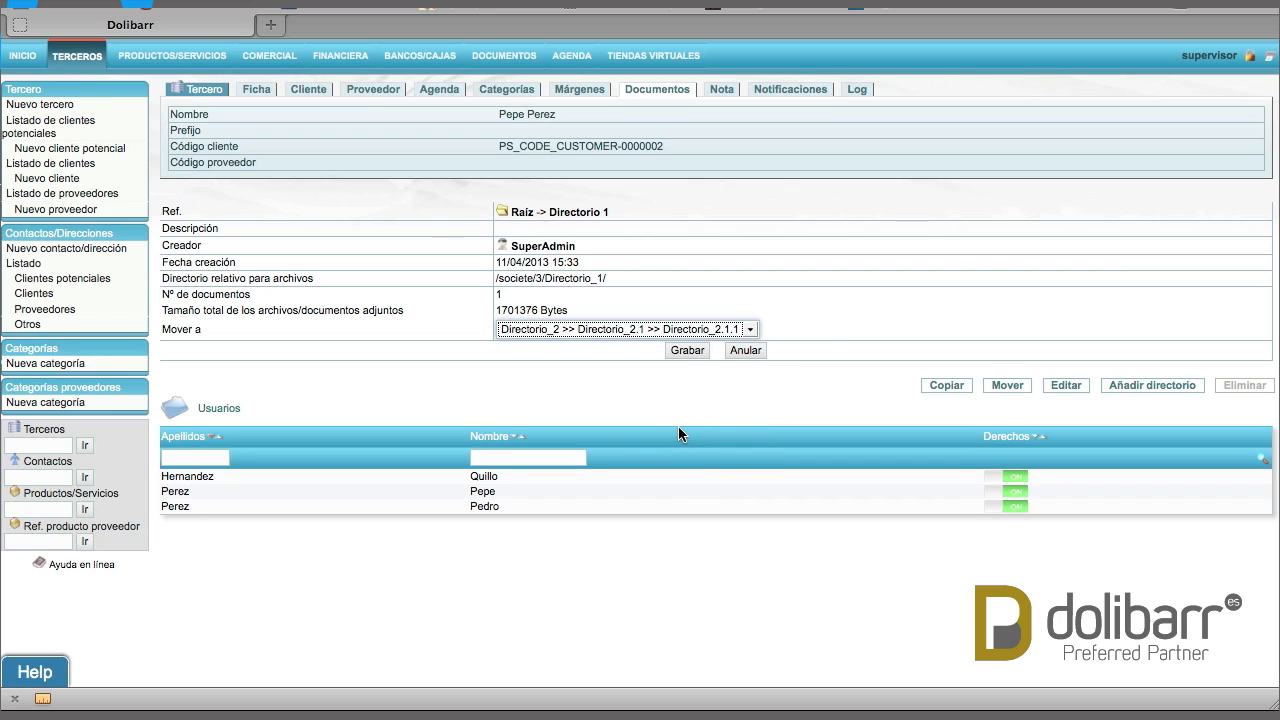
left_click(681, 352)
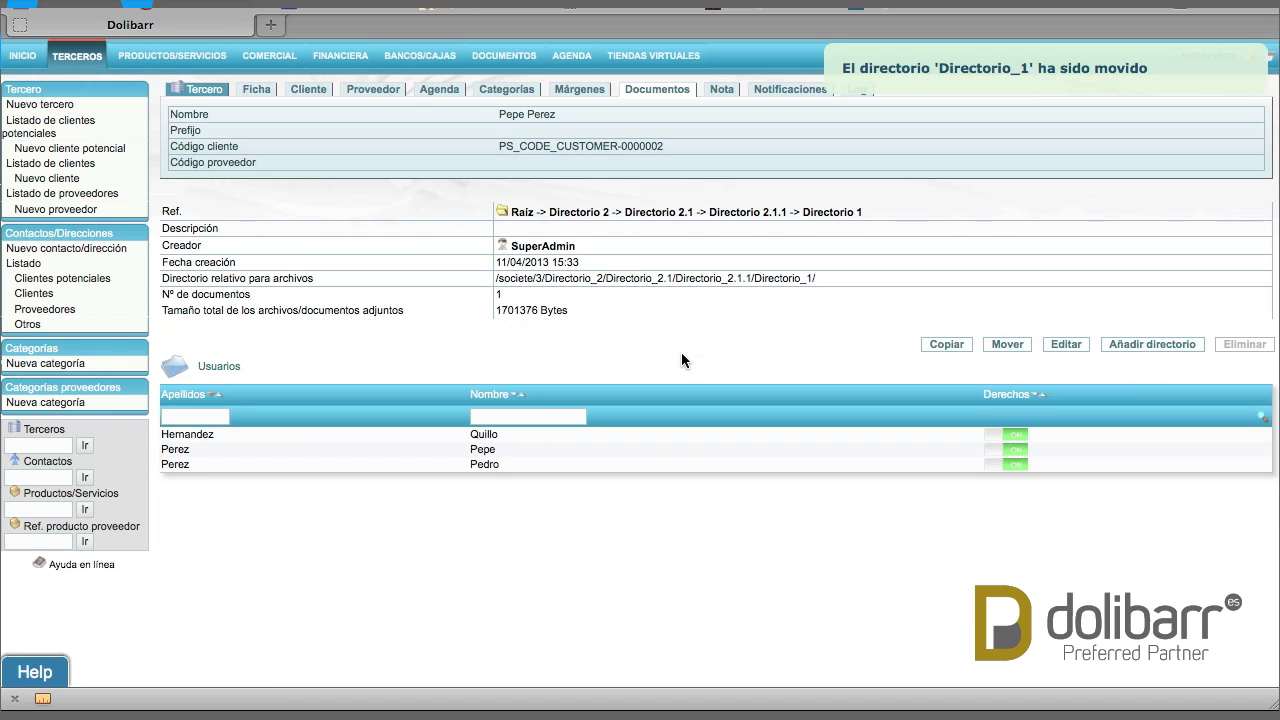
left_click(659, 91)
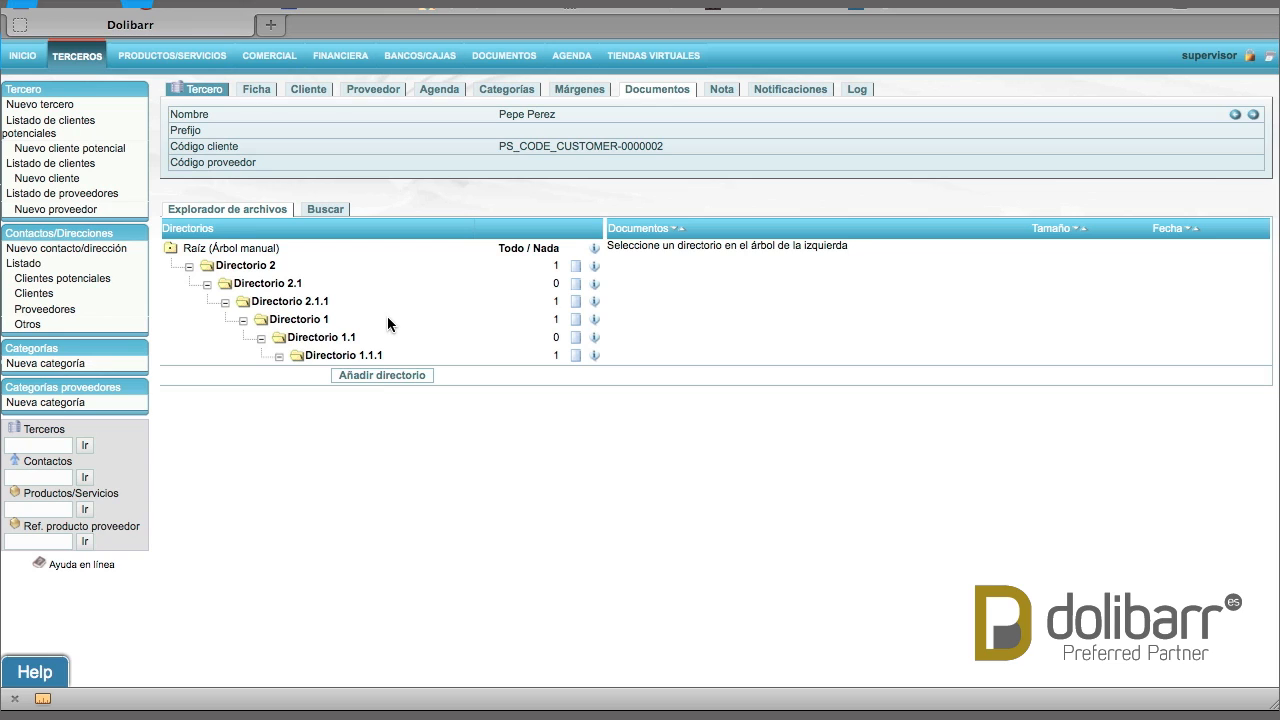
Step: Copy Directorio 1 from inside Directorio 2.1.1 to the root by leaving the destination blank, and expand the full directory tree
left_click(575, 319)
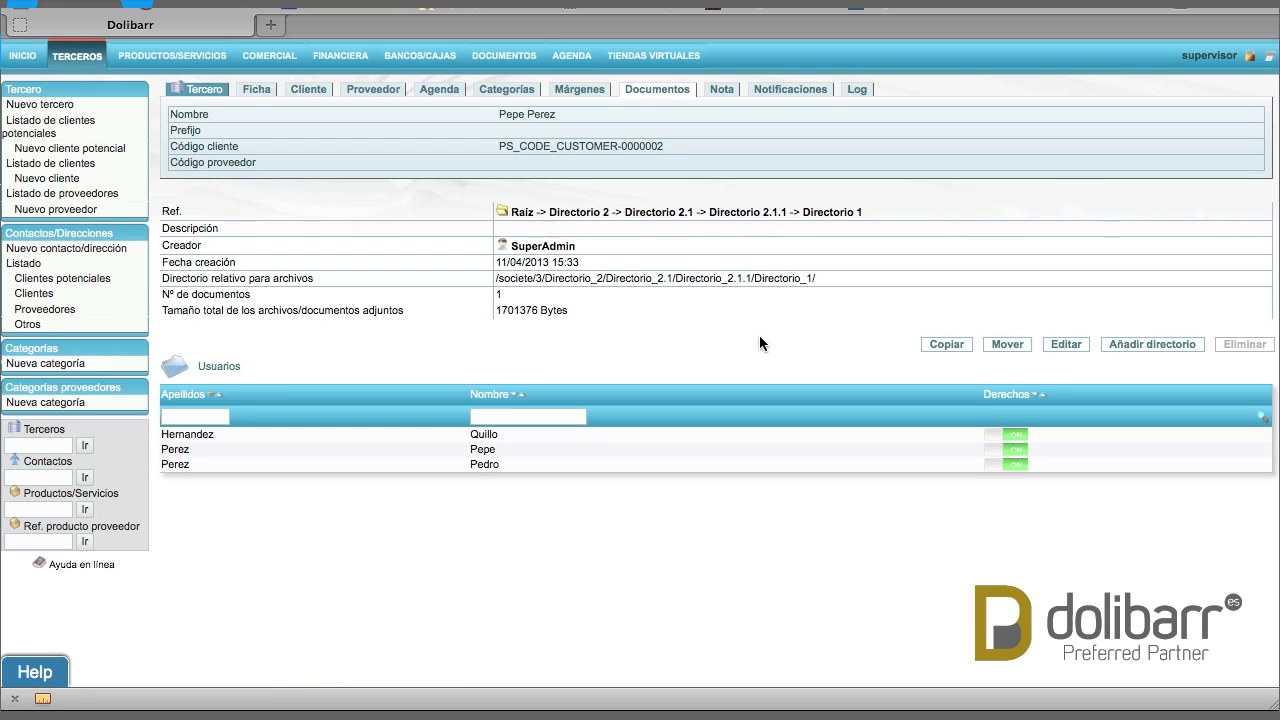
left_click(938, 346)
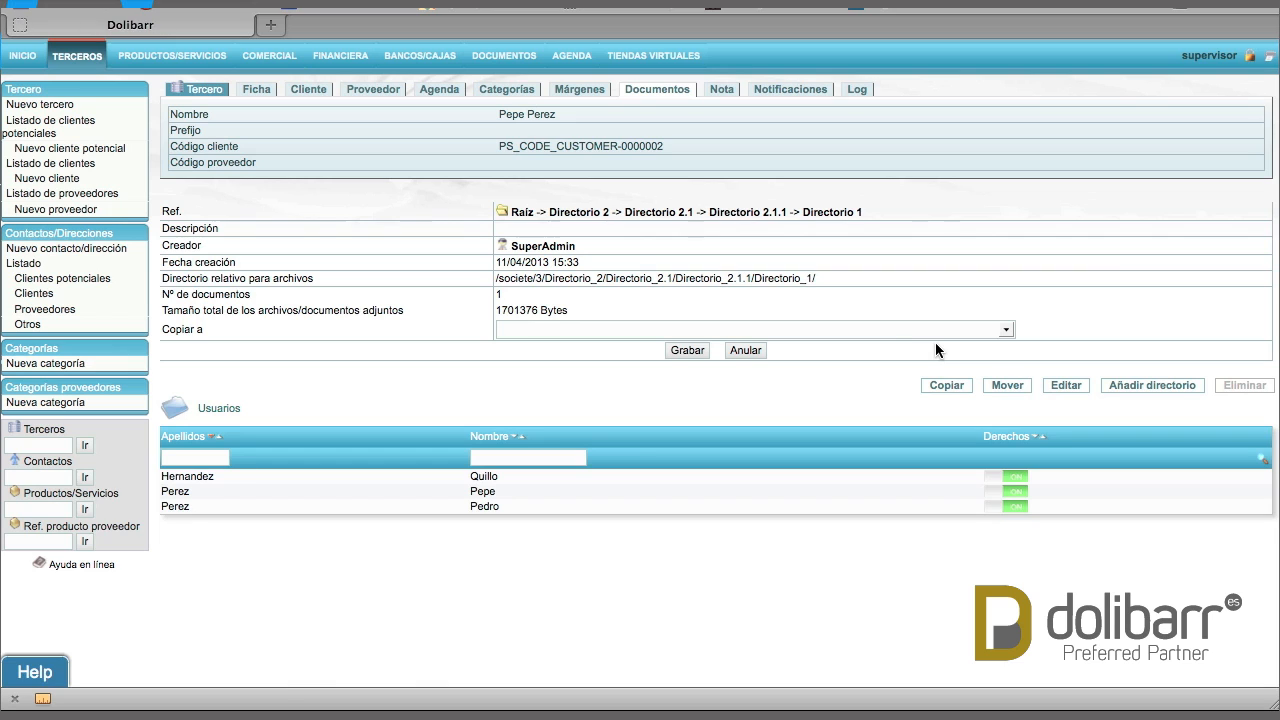
left_click(896, 329)
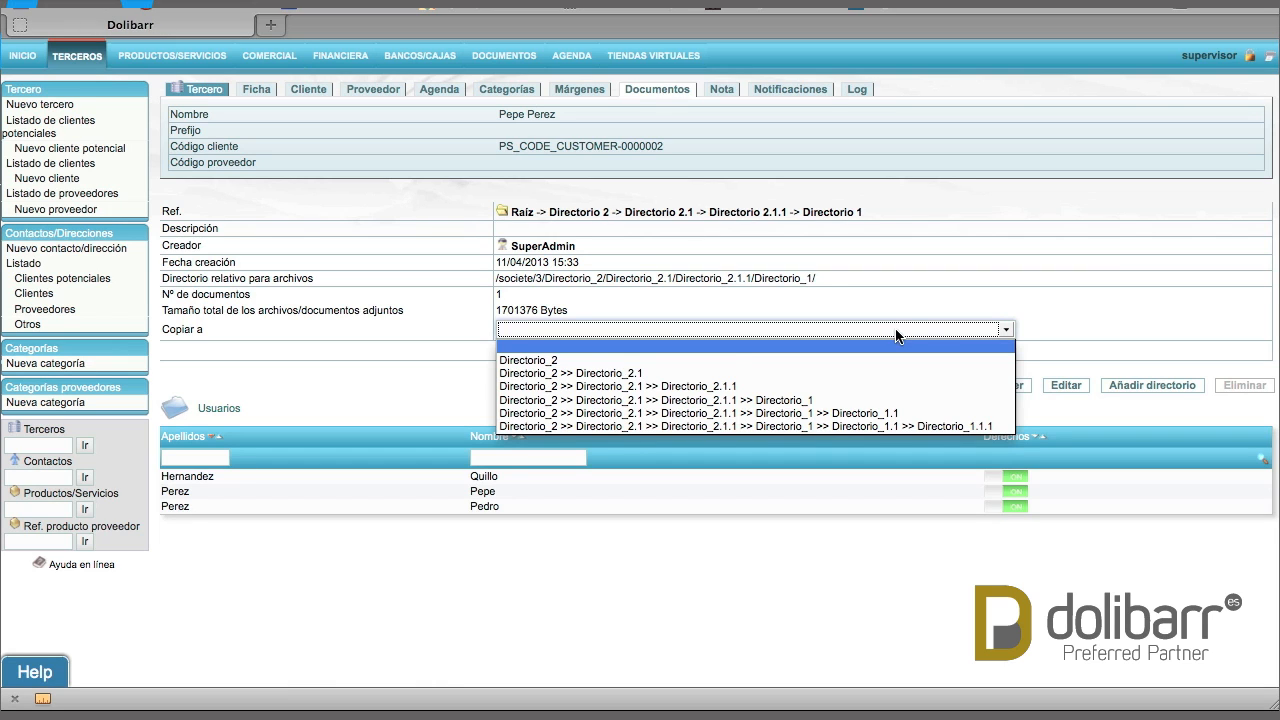
left_click(719, 345)
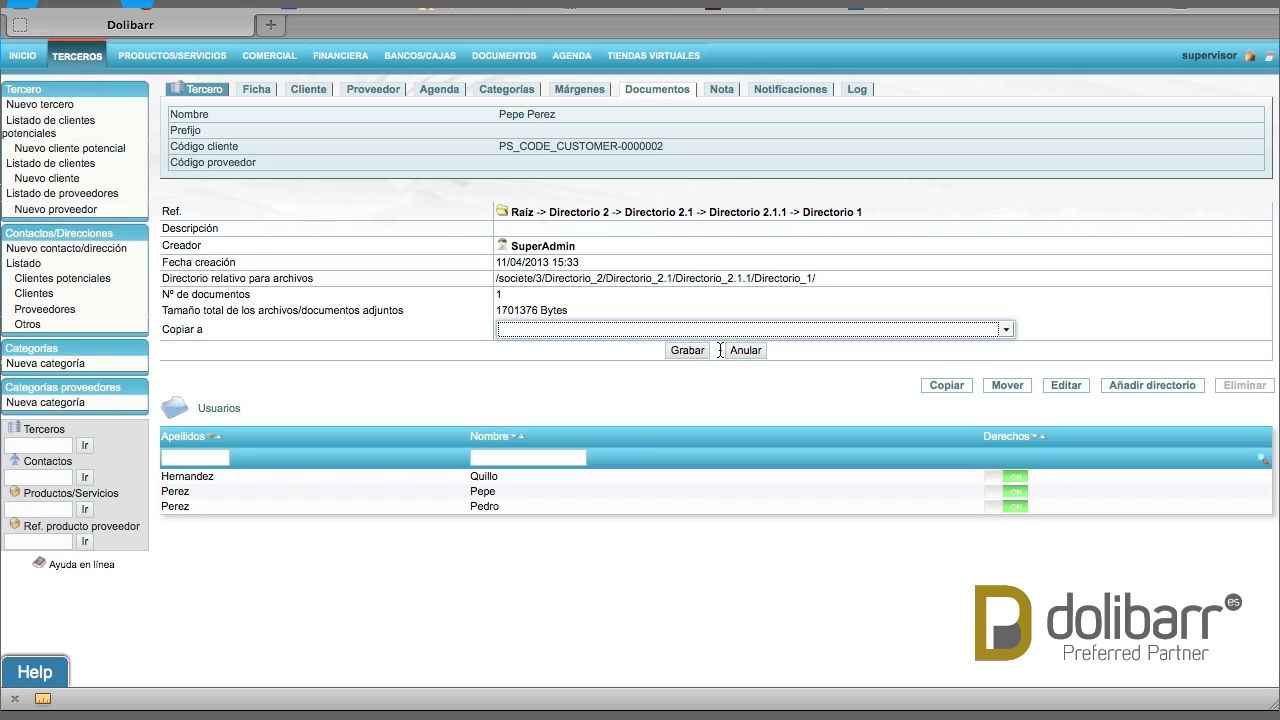
left_click(697, 351)
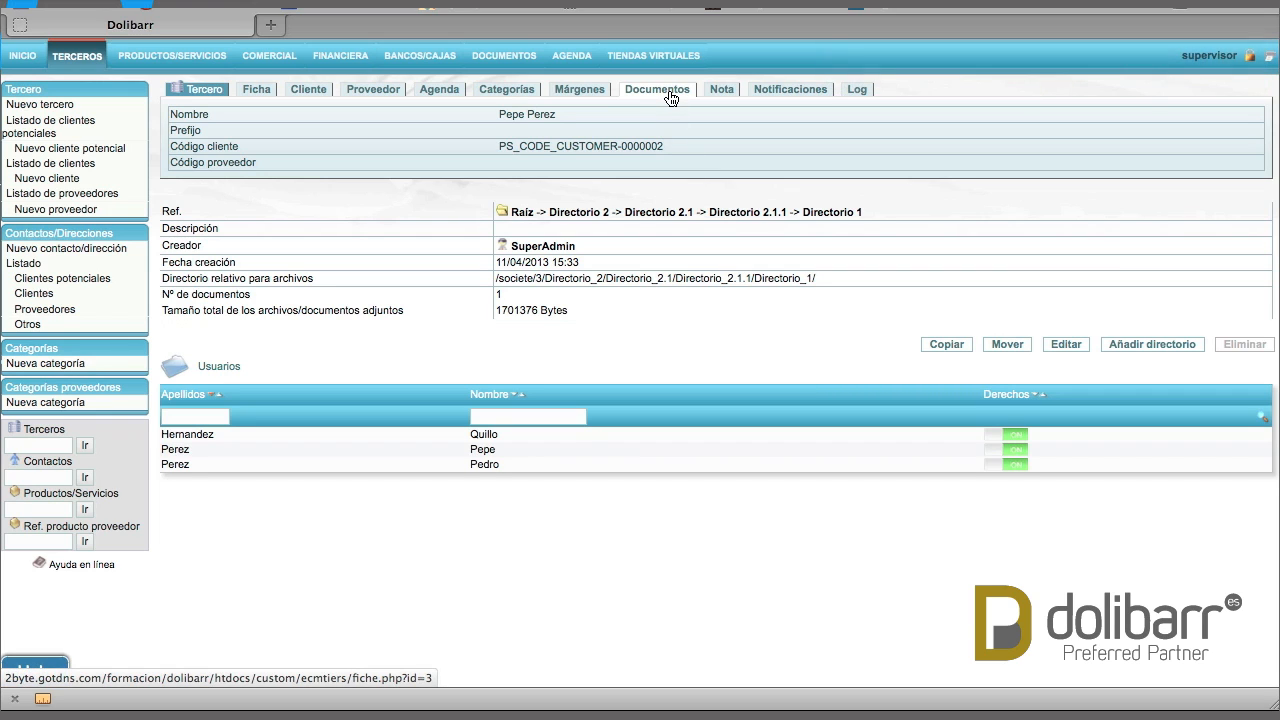
left_click(670, 98)
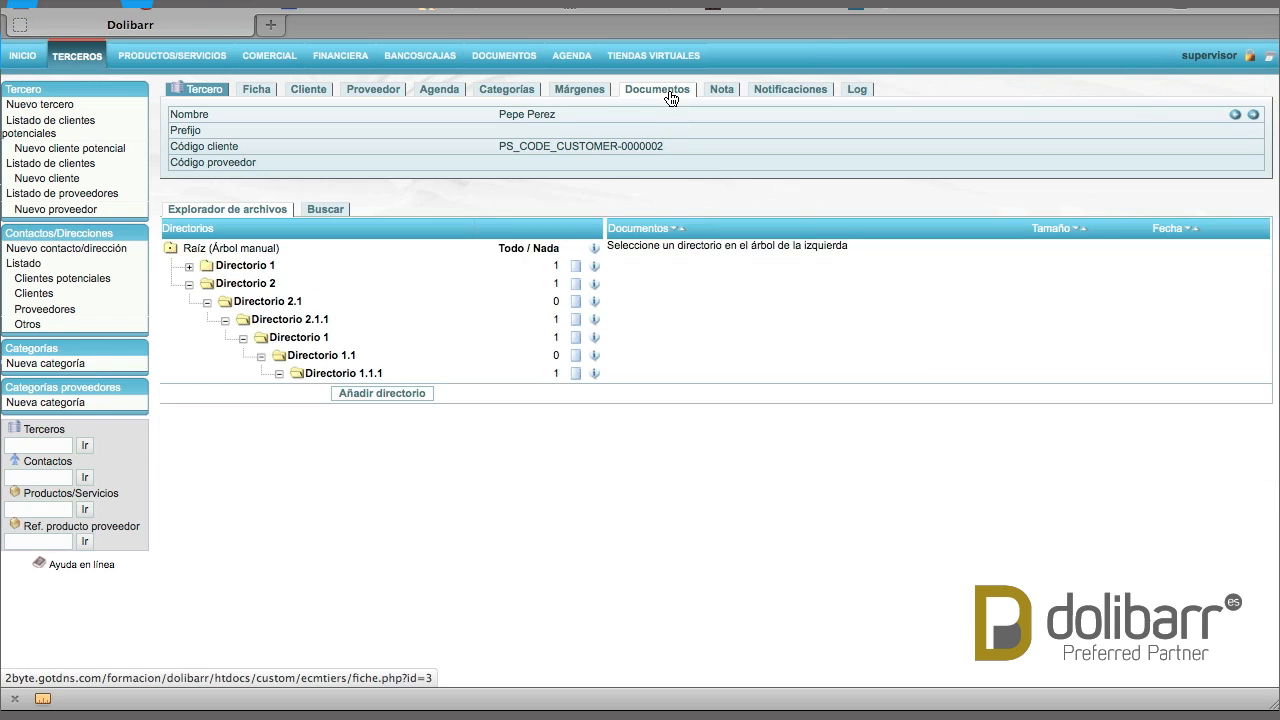
left_click(511, 249)
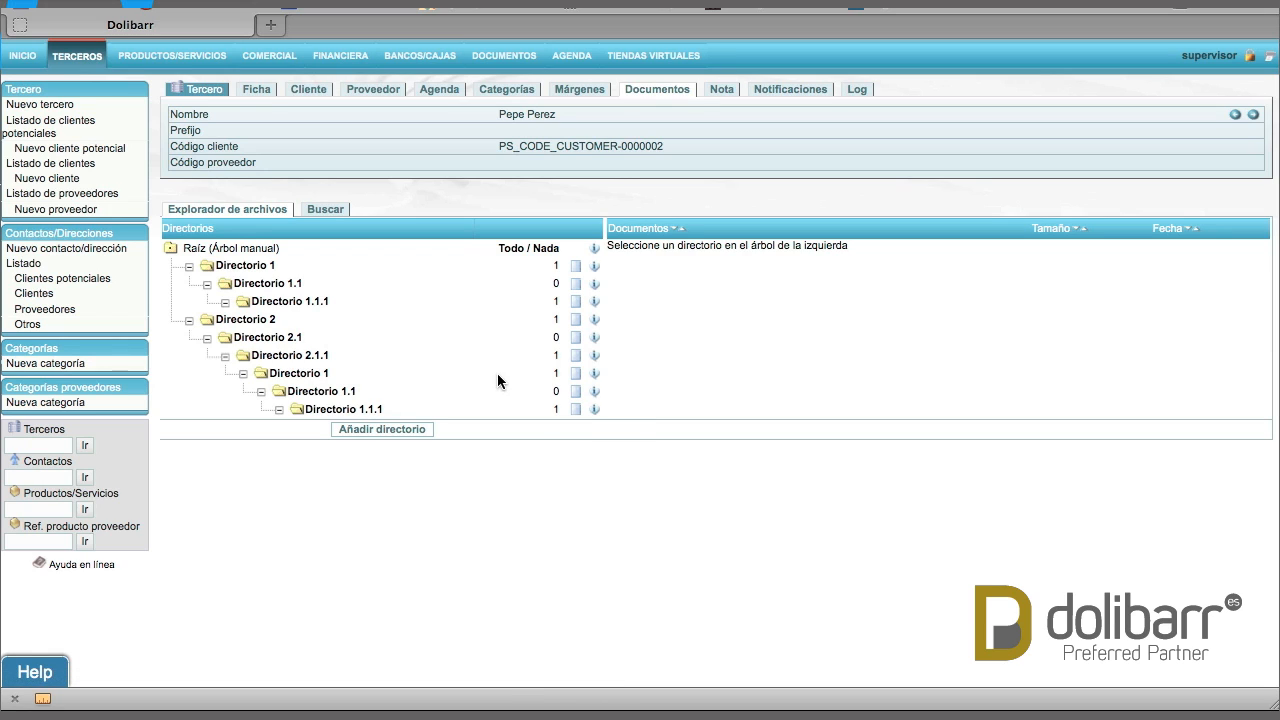
Step: Try to copy the nested Directorio 1 into its own subdirectory Directorio_1.1 >> Directorio_1.1.1, and return to the documents overview
left_click(574, 378)
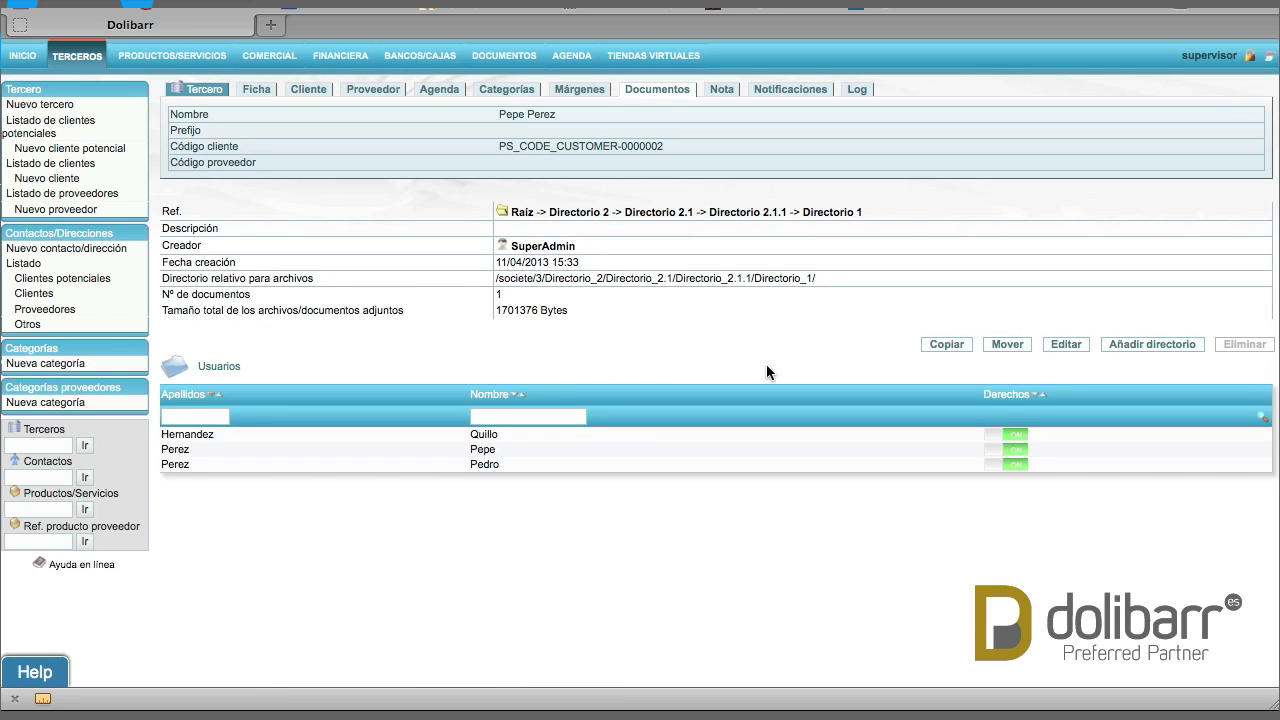
left_click(947, 344)
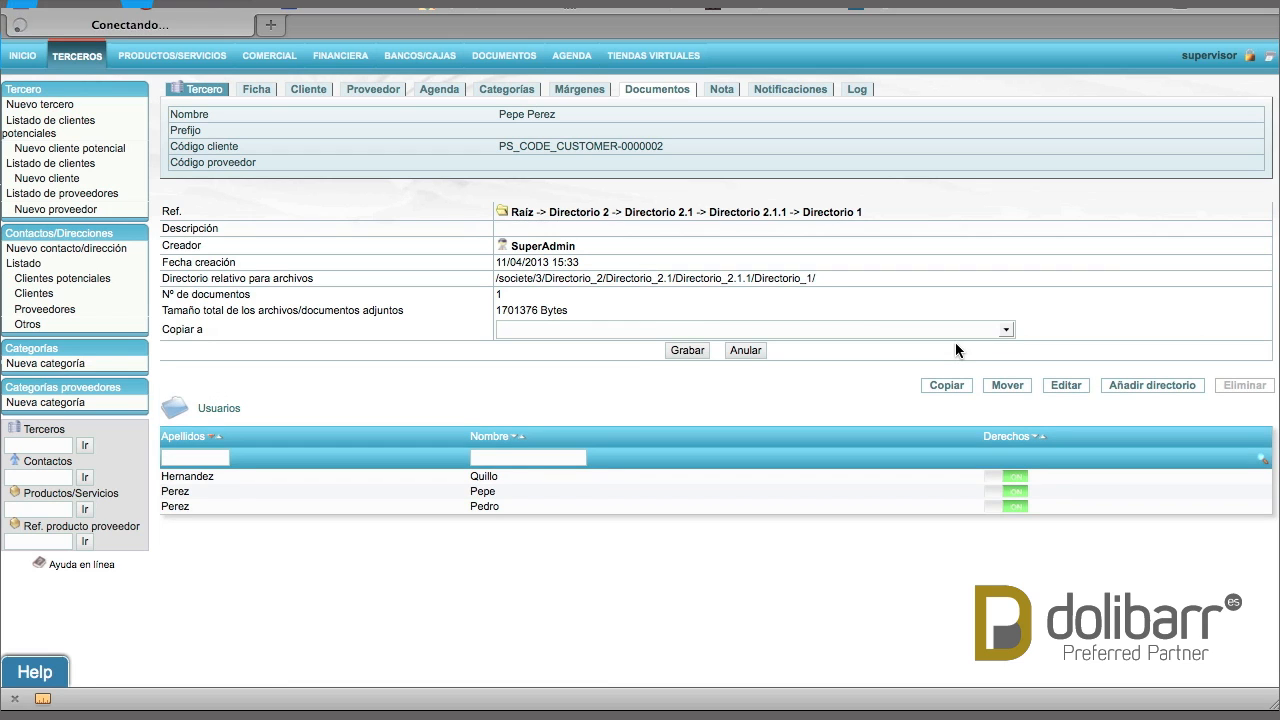
left_click(847, 328)
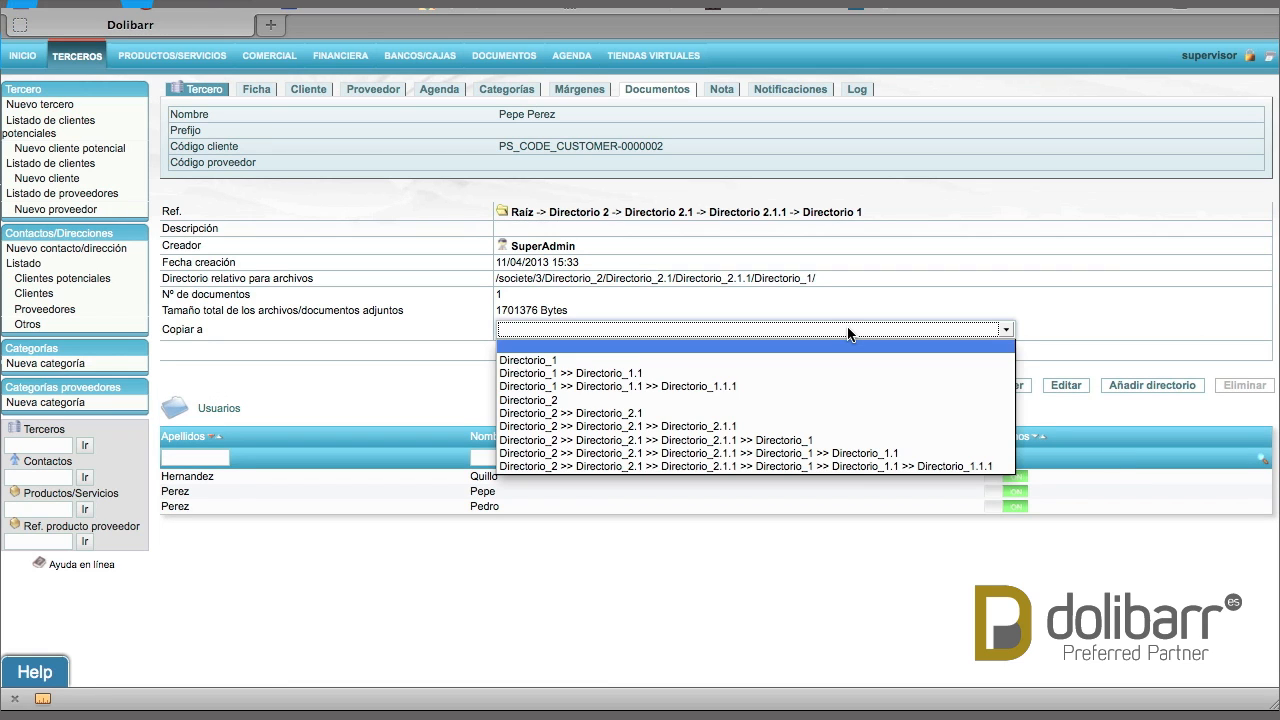
left_click(749, 464)
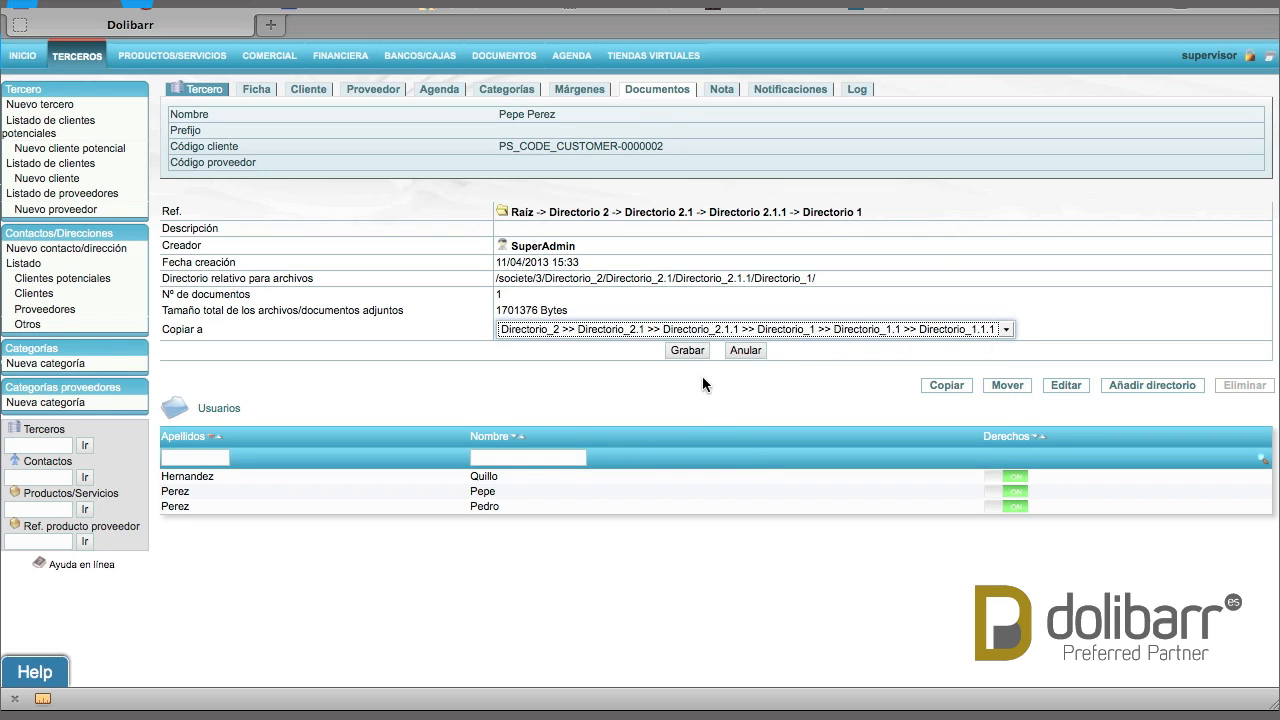
left_click(686, 351)
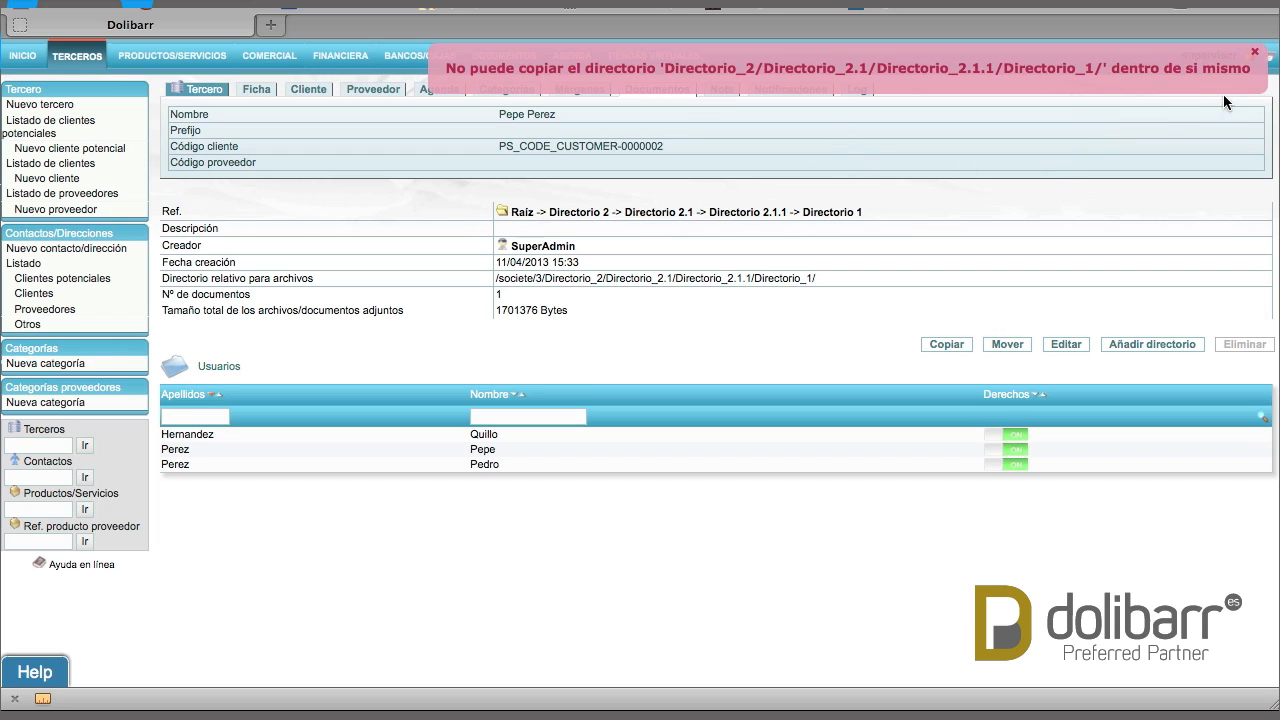
left_click(1256, 55)
left_click(650, 92)
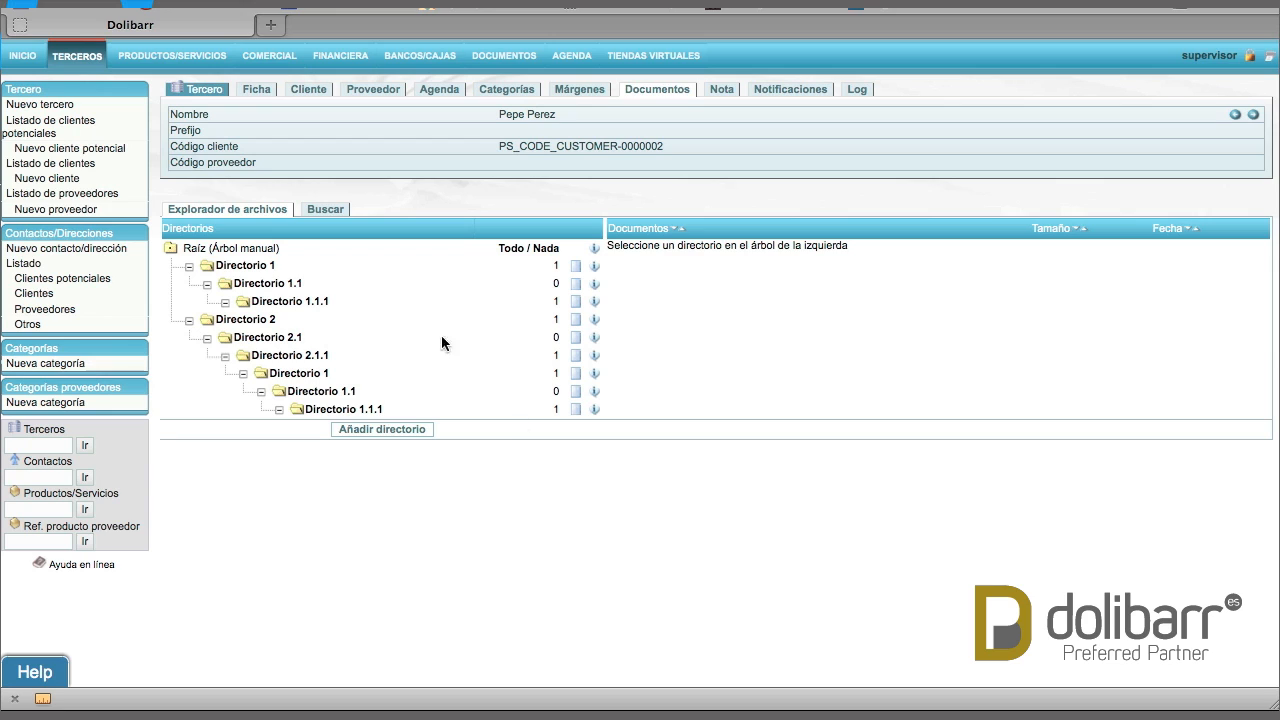
Step: Search the customer's documents by the title keyword "doli", and return to the file explorer with the directory tree collapsed
left_click(336, 218)
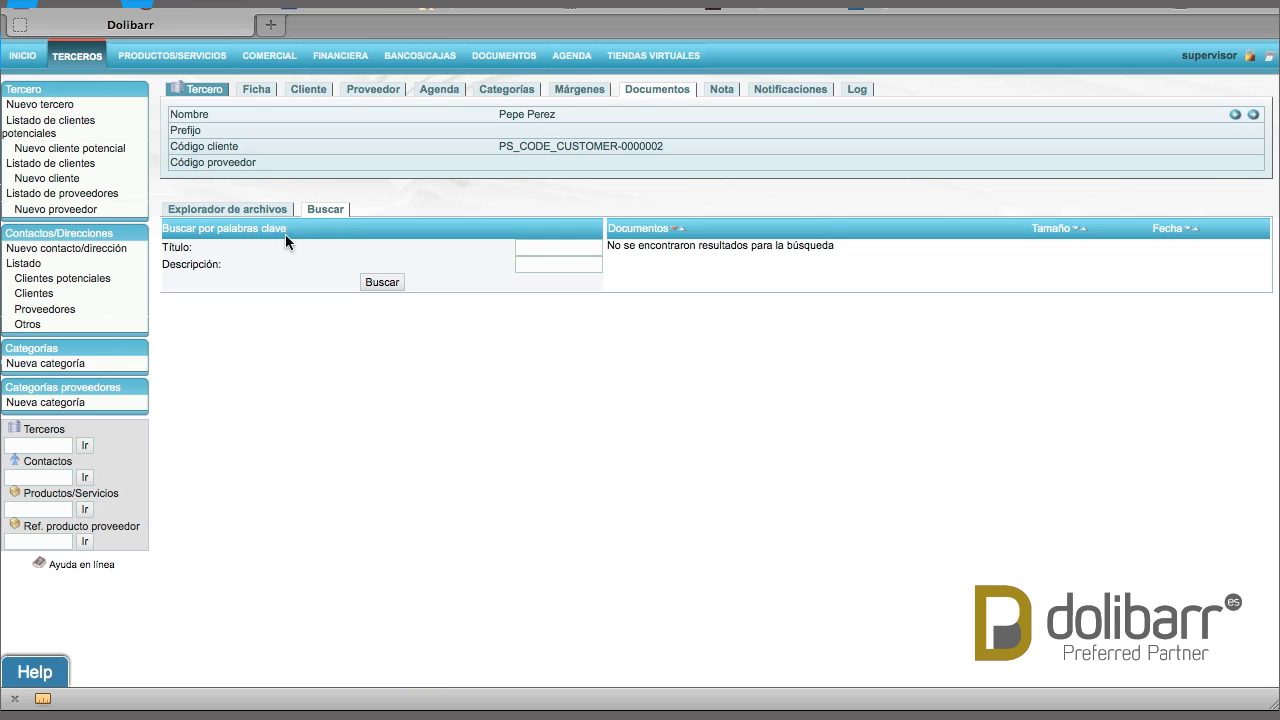
left_click(564, 249)
type("doli")
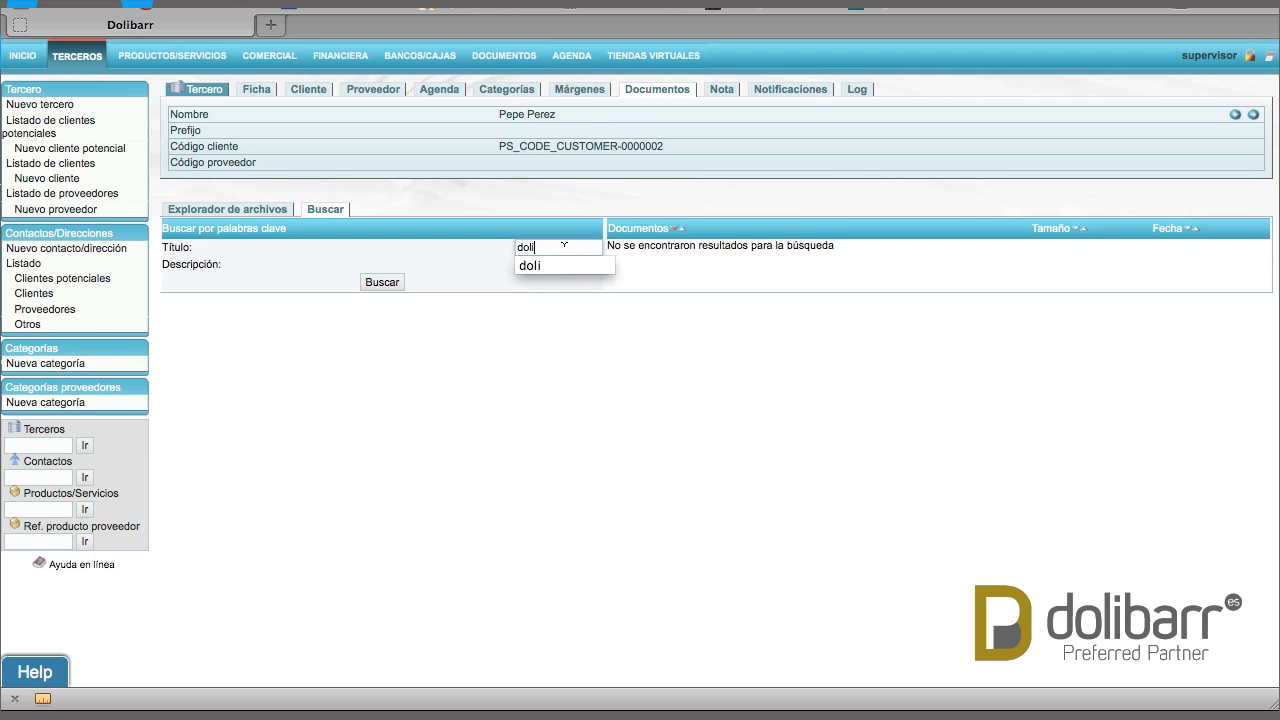
left_click(533, 329)
left_click(382, 283)
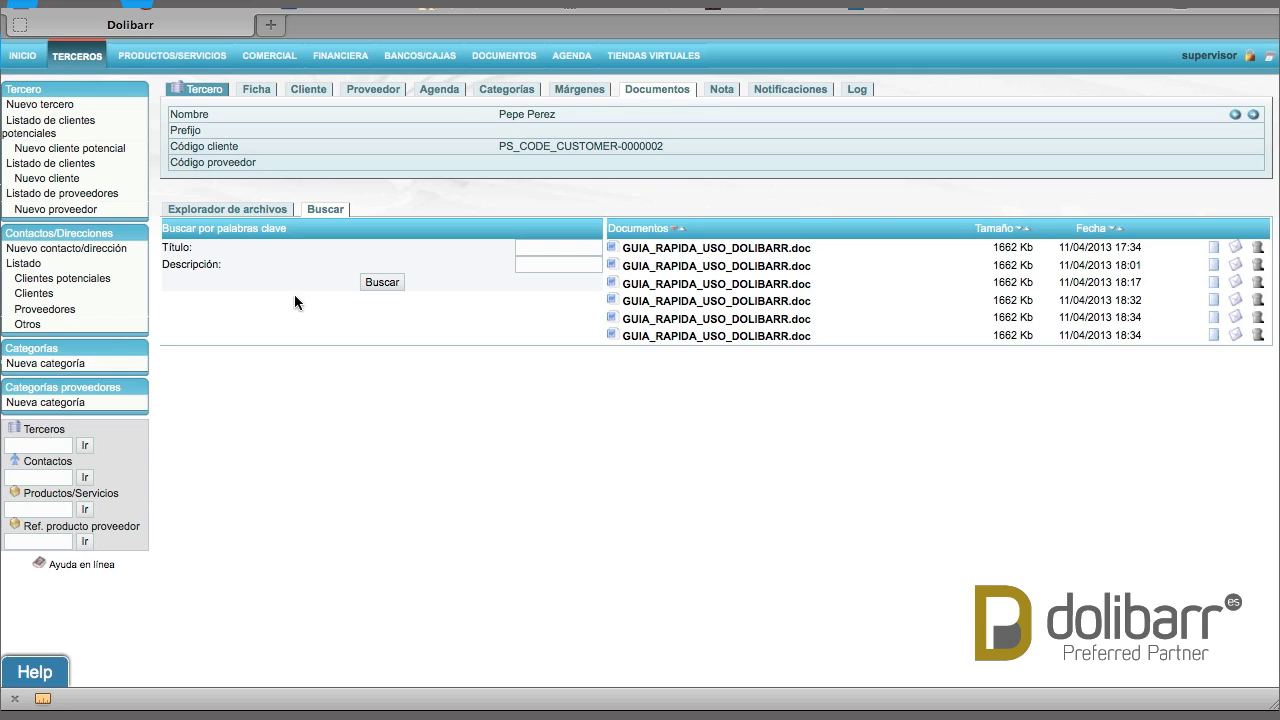
left_click(221, 219)
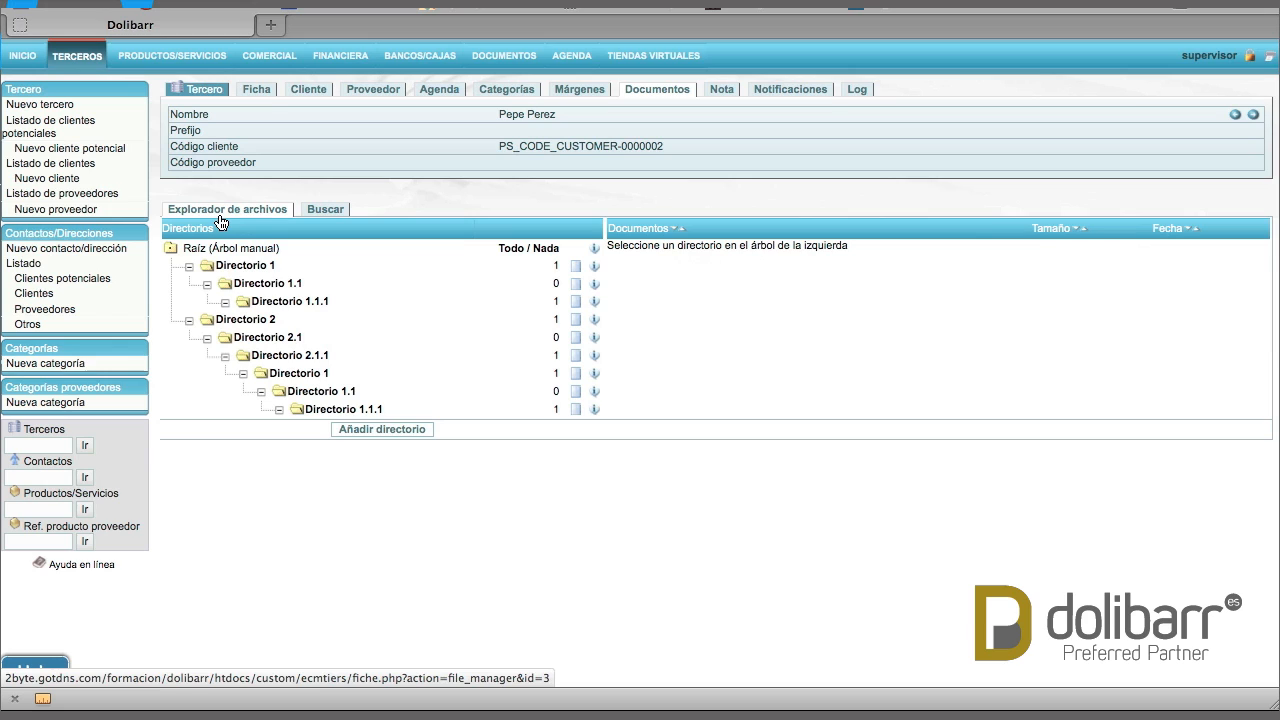
left_click(548, 251)
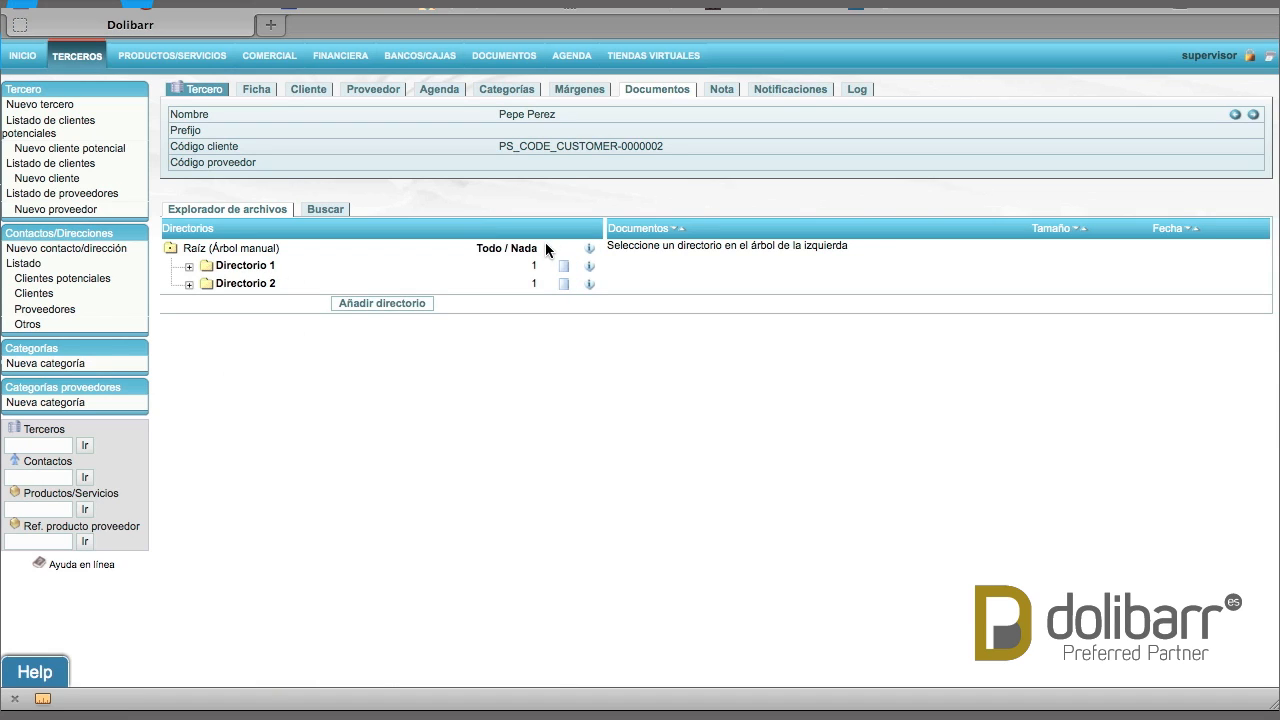